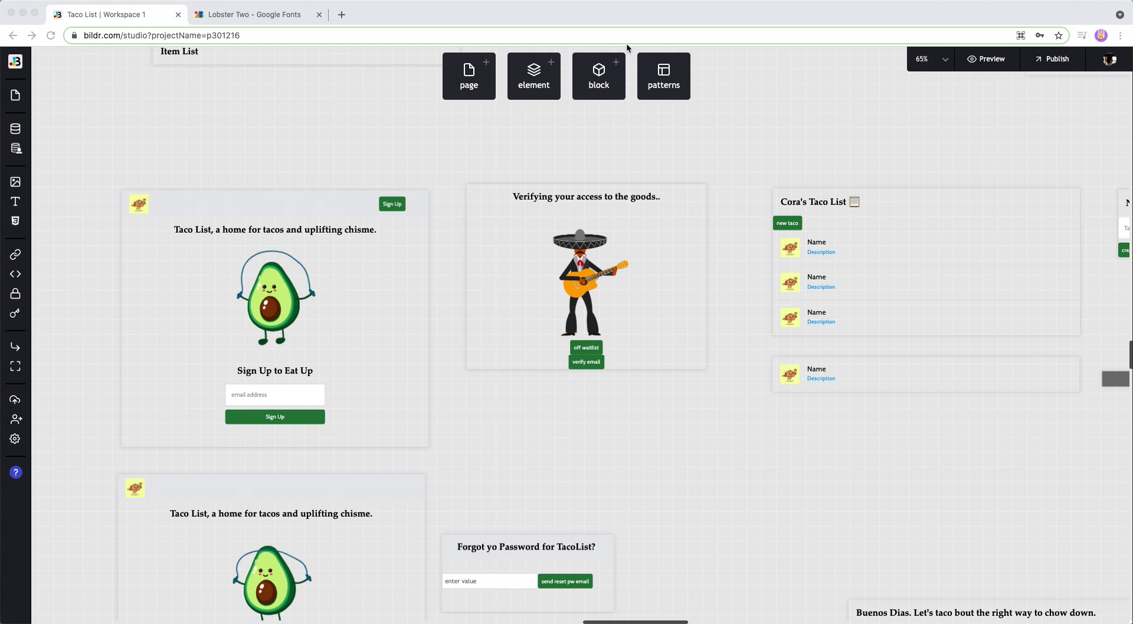
# Start a blank New Font form in Bildr's font manager, then bring up the Lobster Two Google Fonts page.
pyautogui.click(14, 203)
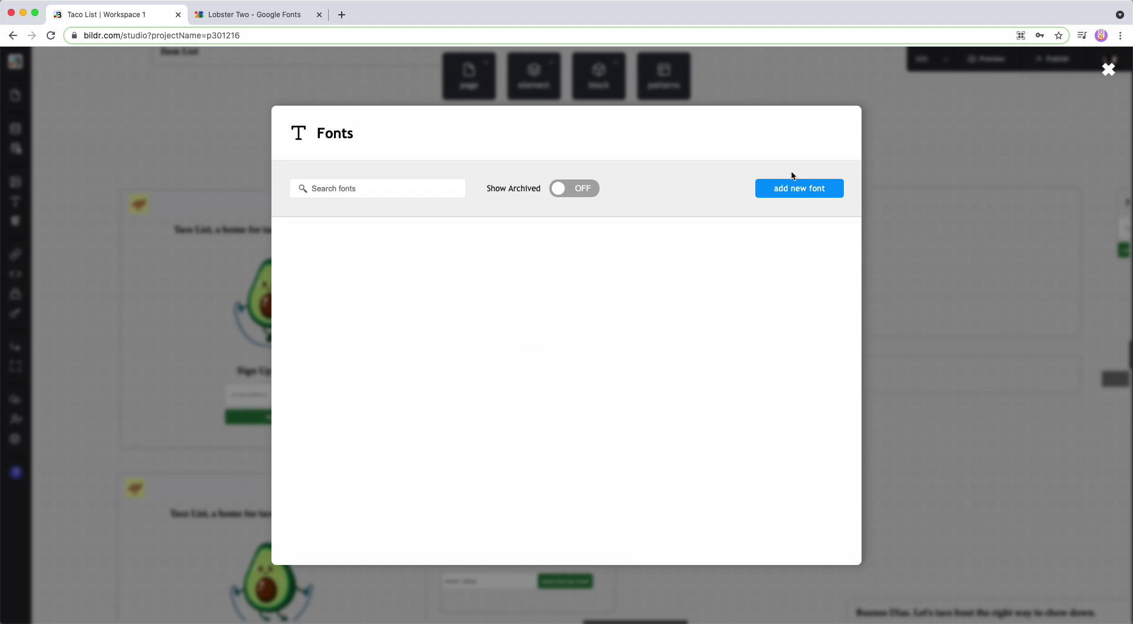
pyautogui.click(795, 193)
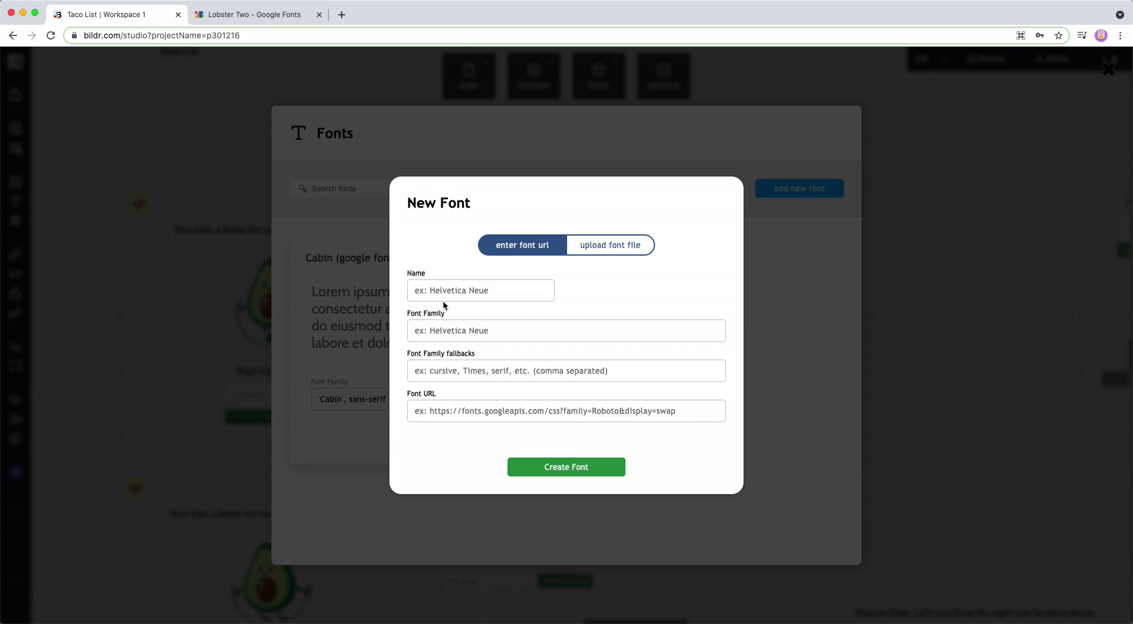
pyautogui.click(243, 16)
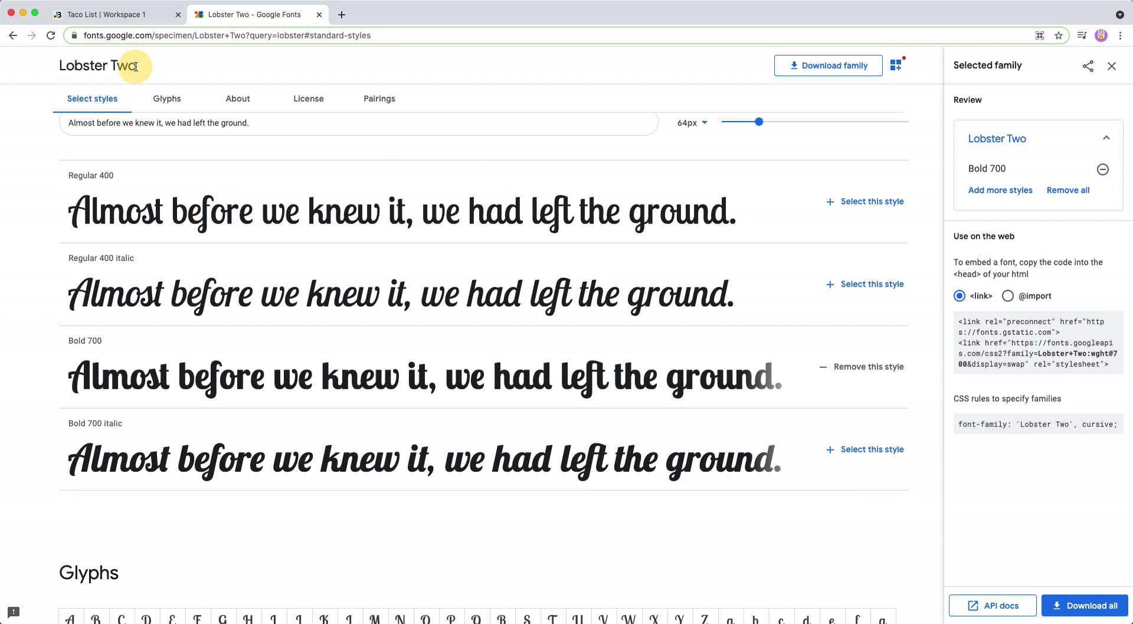
# Paste 'Lobster Two' into the New Font Name field and keep Bold 700 selected.
pyautogui.moveTo(135, 65); pyautogui.dragTo(59, 65)
pyautogui.press('super+c')
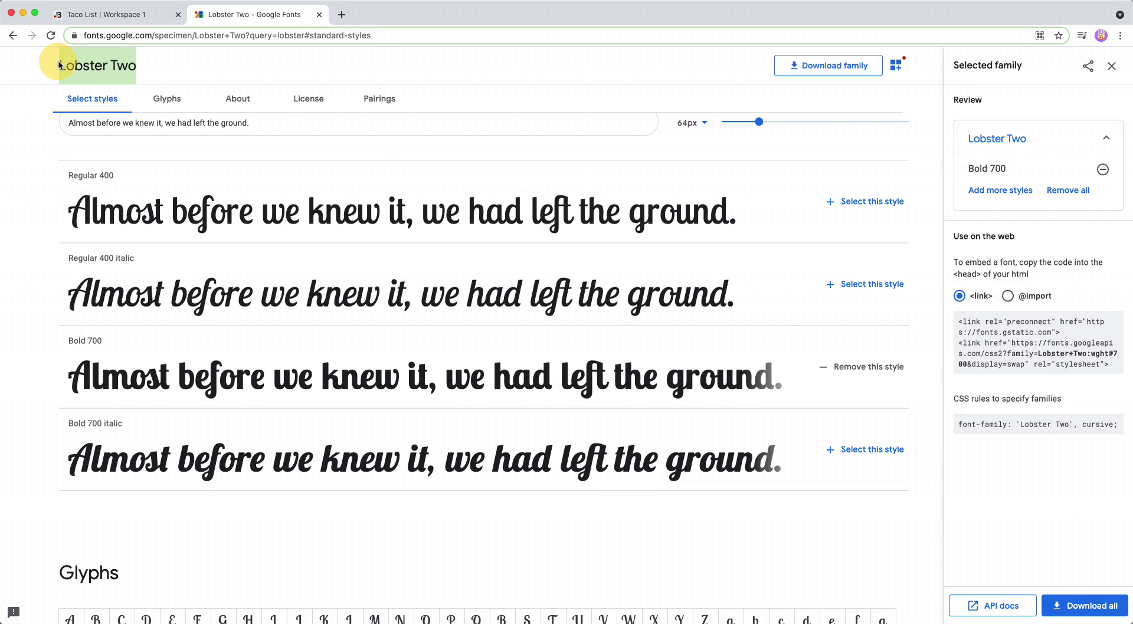
pyautogui.click(112, 14)
pyautogui.click(497, 292)
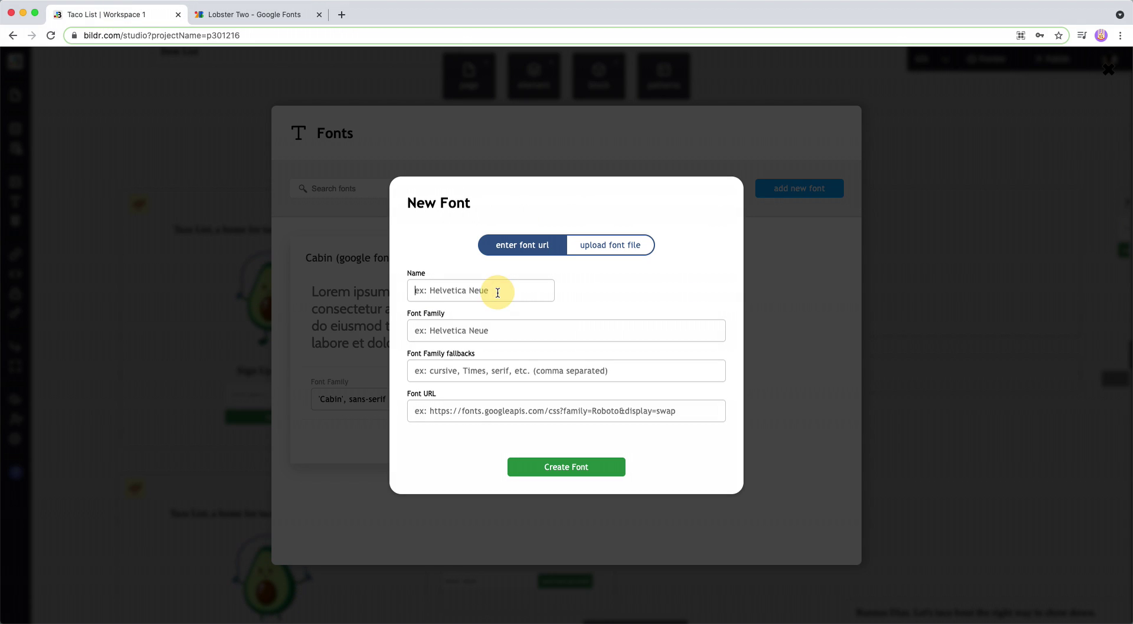
pyautogui.press('super+v')
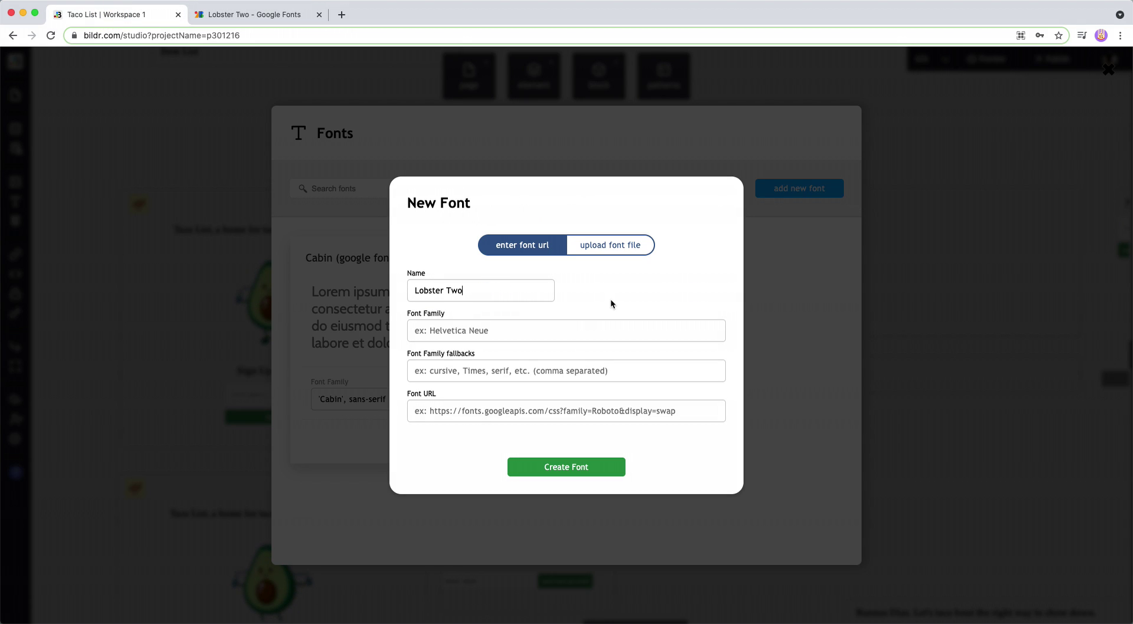
pyautogui.click(280, 18)
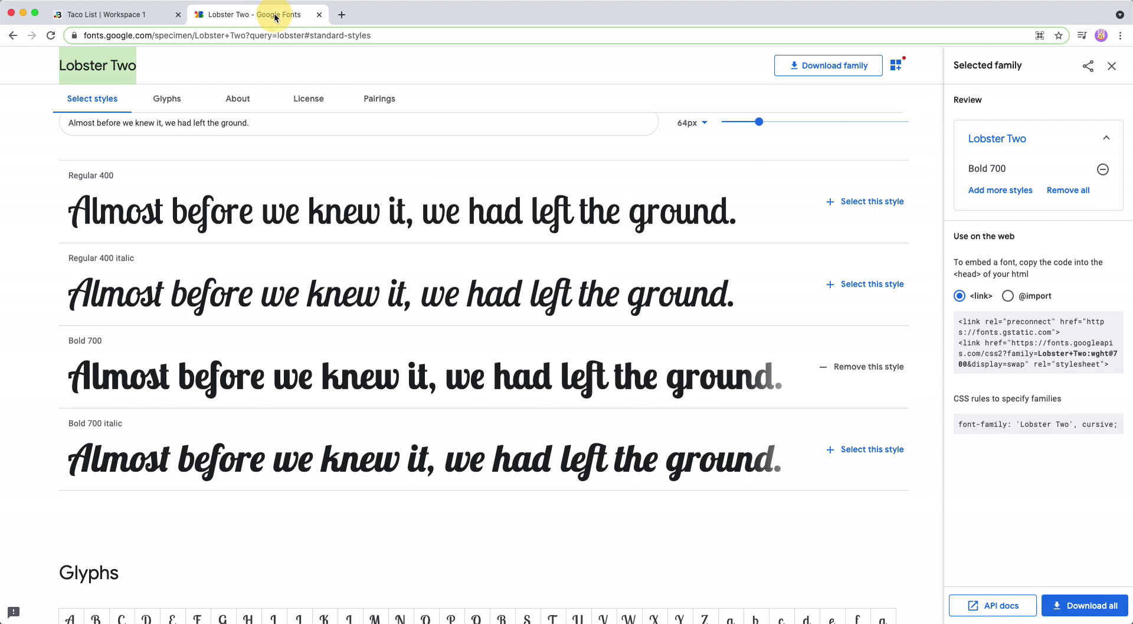
pyautogui.click(869, 366)
pyautogui.click(879, 361)
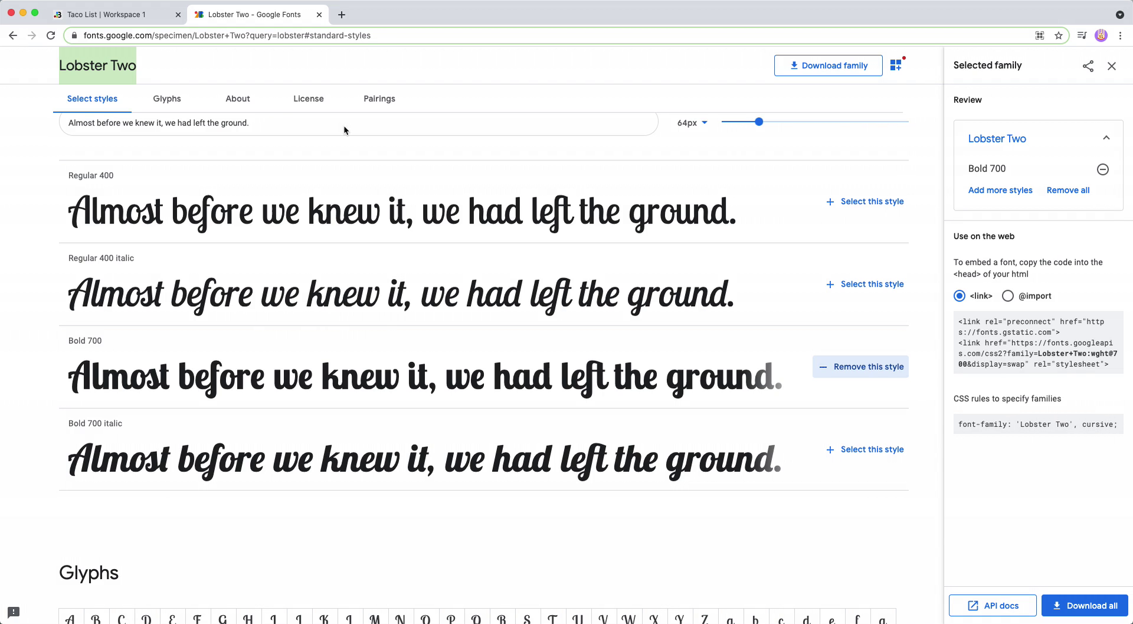
# Paste Lobster Two into Font Family and copy the 'cursive' fallback from the CSS rule.
pyautogui.click(120, 15)
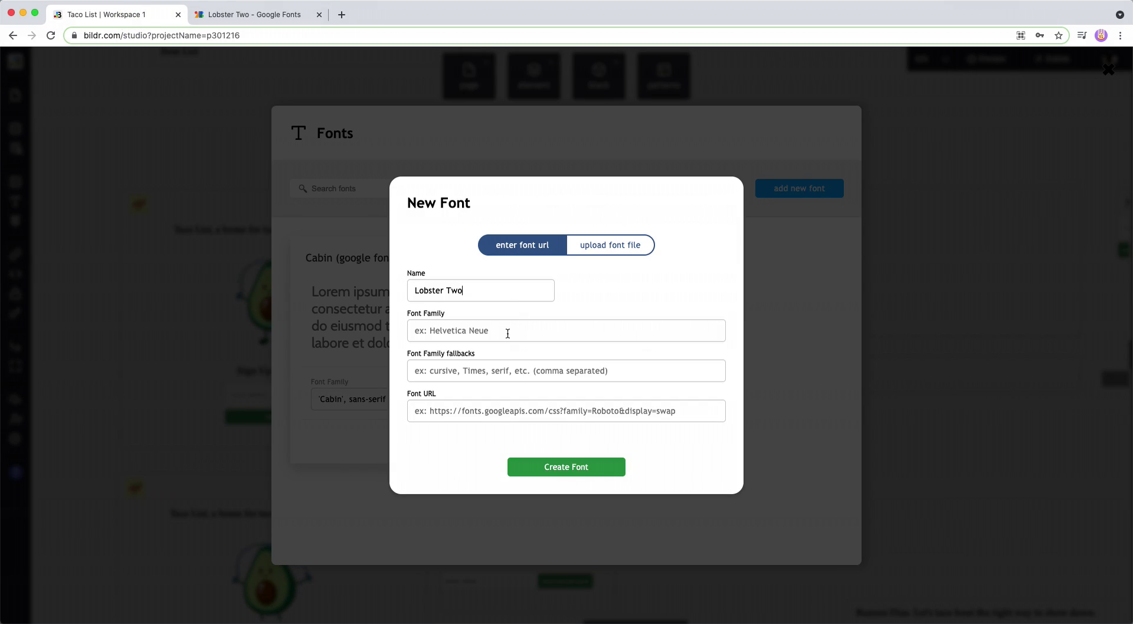
pyautogui.click(507, 333)
pyautogui.press('super+v')
pyautogui.click(245, 18)
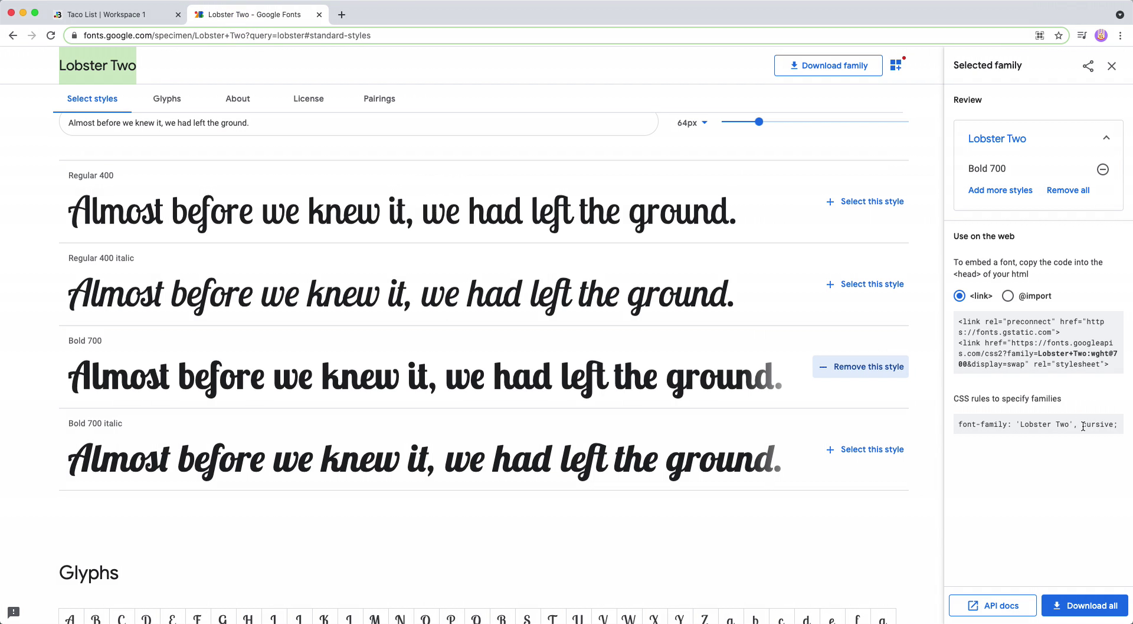
pyautogui.moveTo(1083, 427); pyautogui.dragTo(1111, 426)
pyautogui.press('super+c')
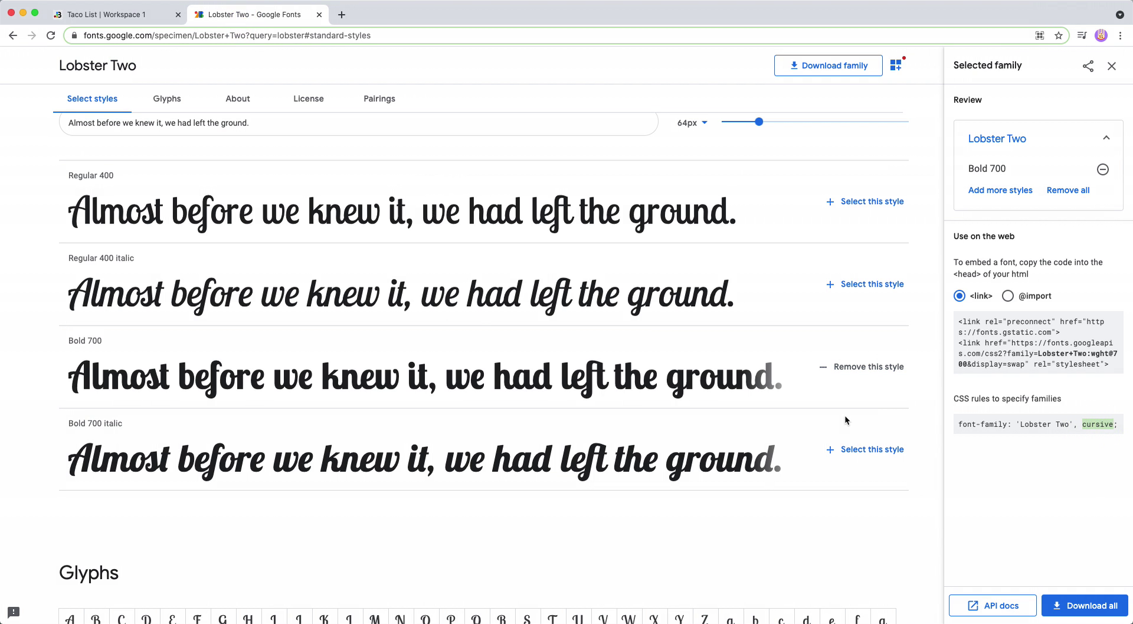
# Paste 'cursive' into the Font Family fallbacks field of the New Font form.
pyautogui.click(102, 15)
pyautogui.click(534, 371)
pyautogui.press('super+v')
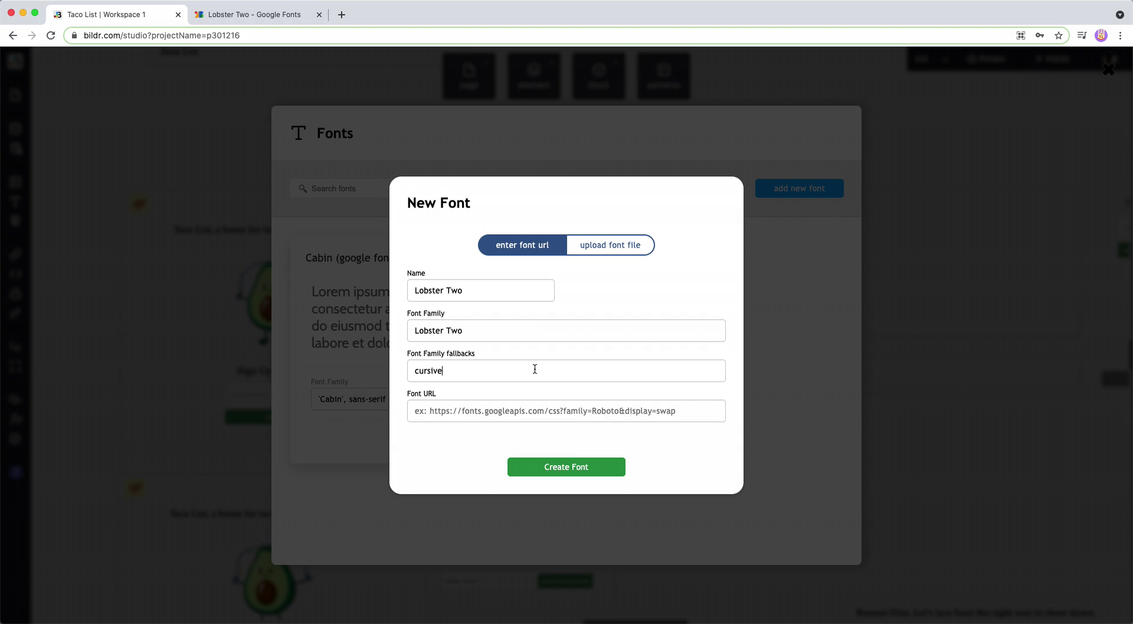
# Select the Lobster Two Bold 700 stylesheet URL in the Google Fonts embed code.
pyautogui.click(274, 21)
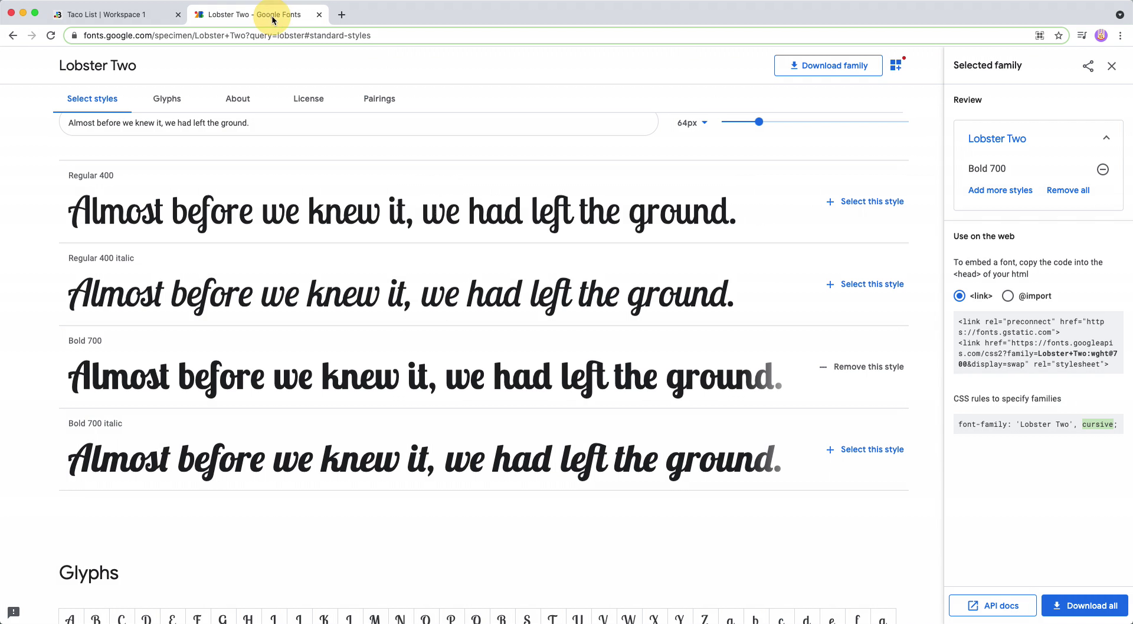
pyautogui.click(1010, 340)
pyautogui.moveTo(1037, 343); pyautogui.dragTo(1021, 361)
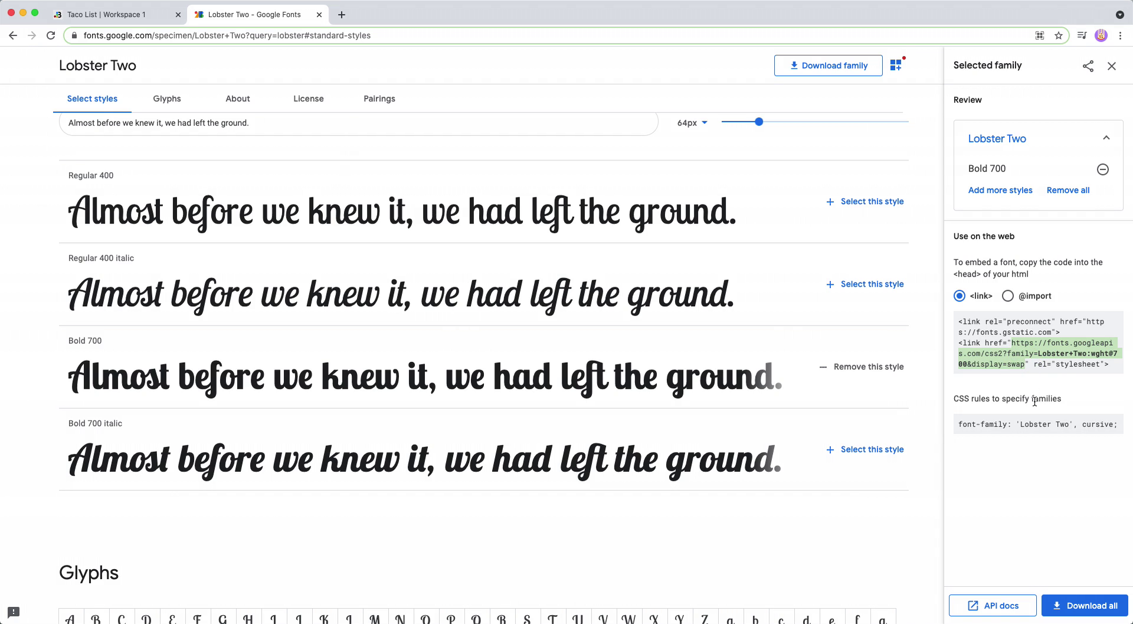
# Paste the Google Fonts stylesheet URL into Font URL and create the Lobster Two font.
pyautogui.click(100, 19)
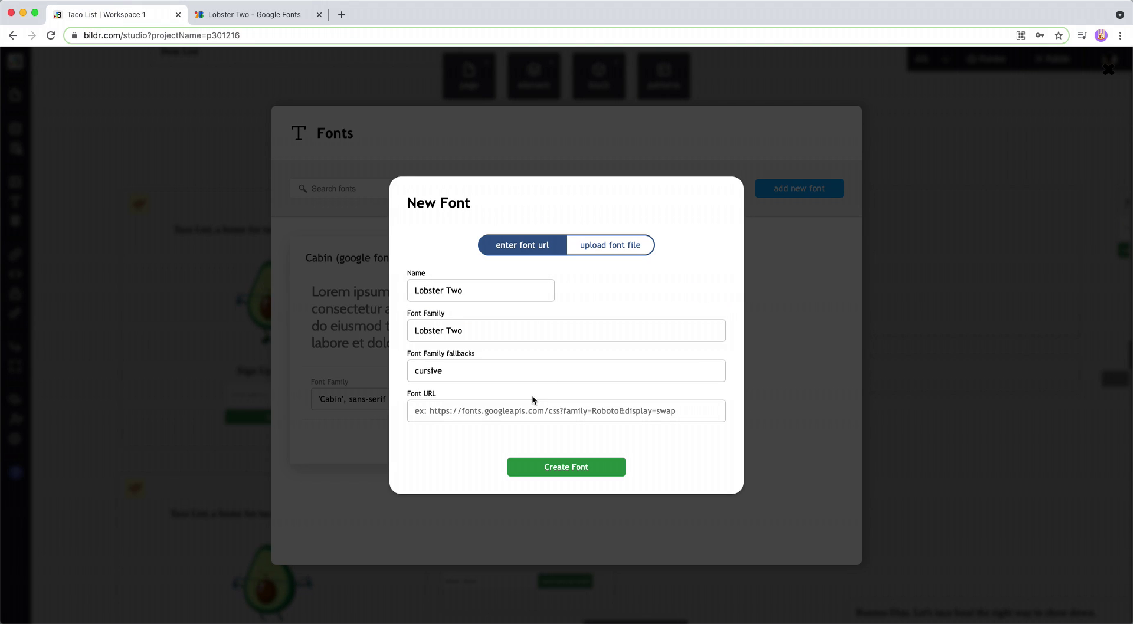
pyautogui.click(504, 410)
pyautogui.write('https://fonts.googleapis.com/css2?family=Lobster+Two:wght@700&display=swap')
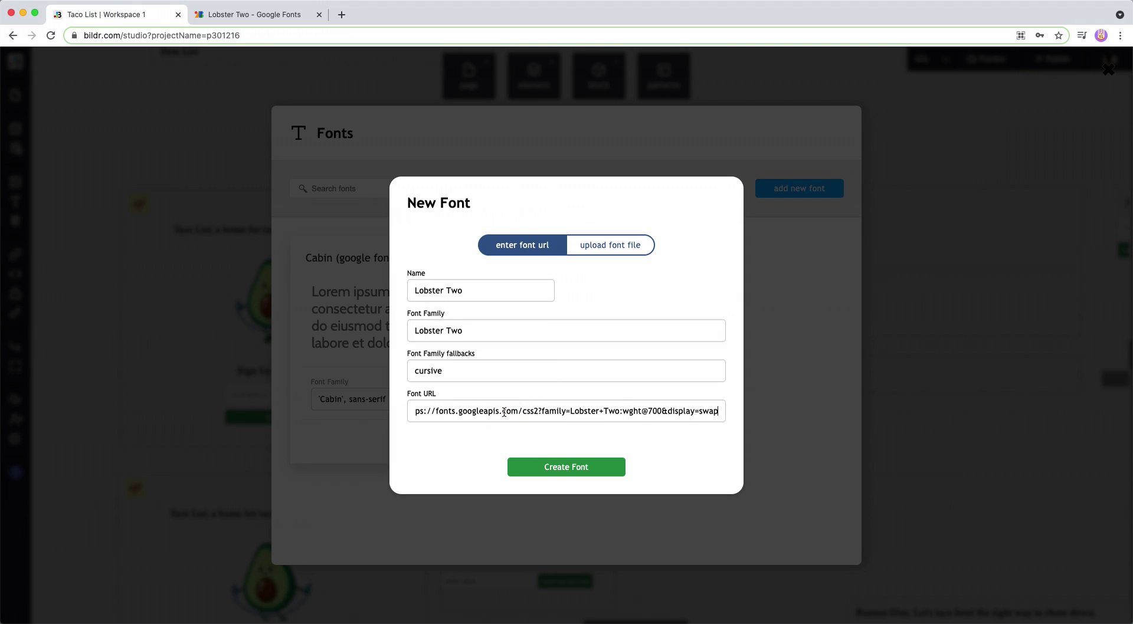
pyautogui.click(537, 462)
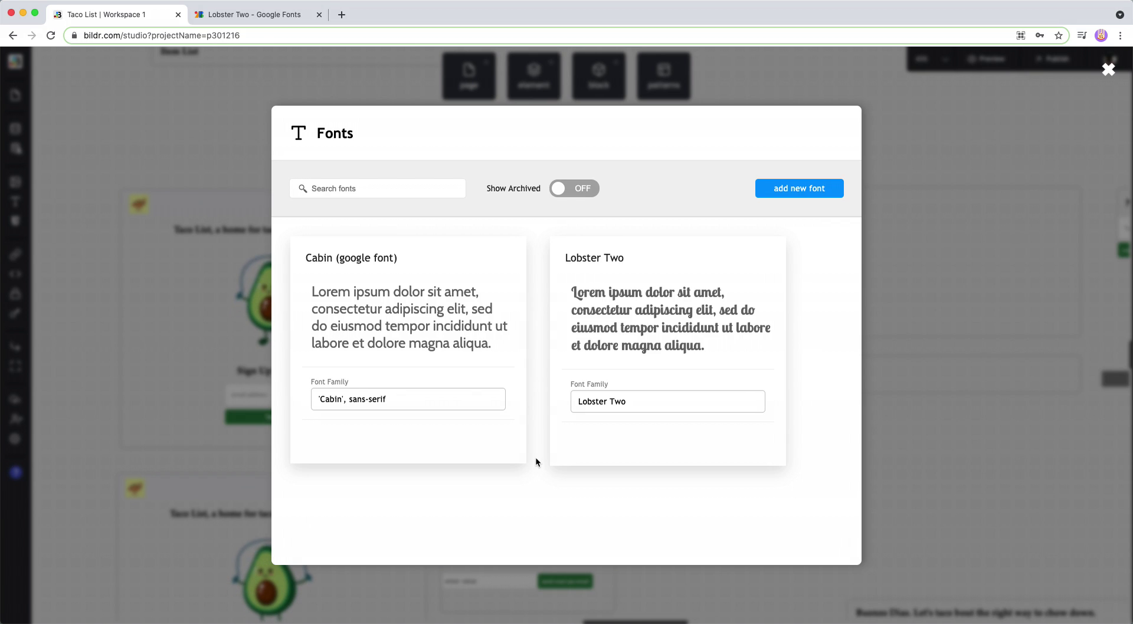
pyautogui.moveTo(707, 308)
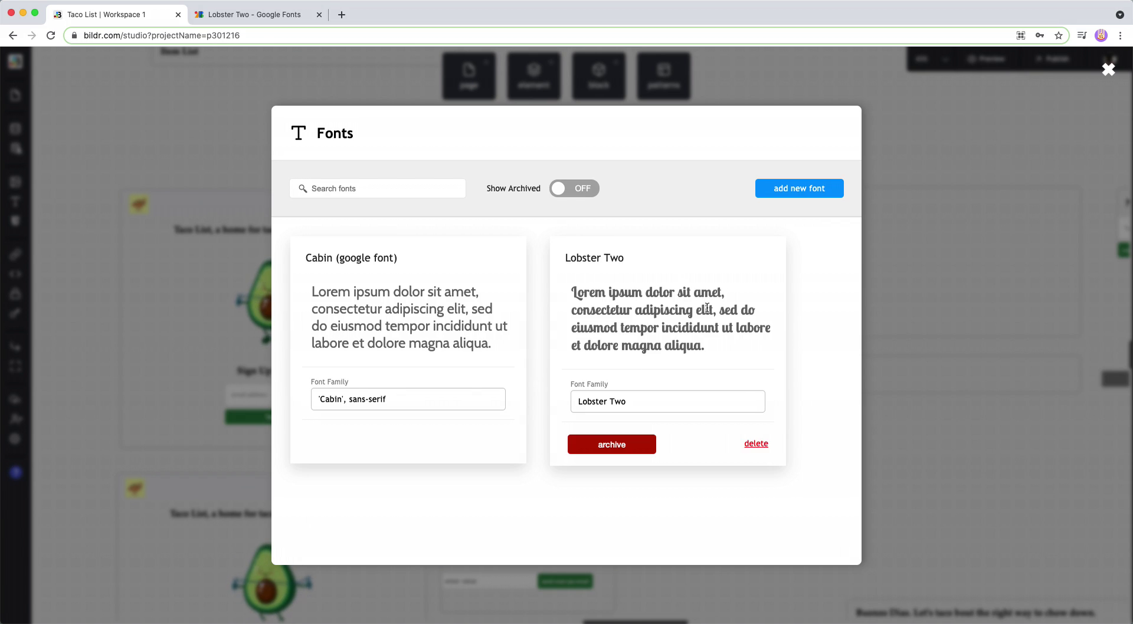
# Look at the upload-font-file option on a new font form, then dismiss it and the Fonts manager.
pyautogui.click(800, 189)
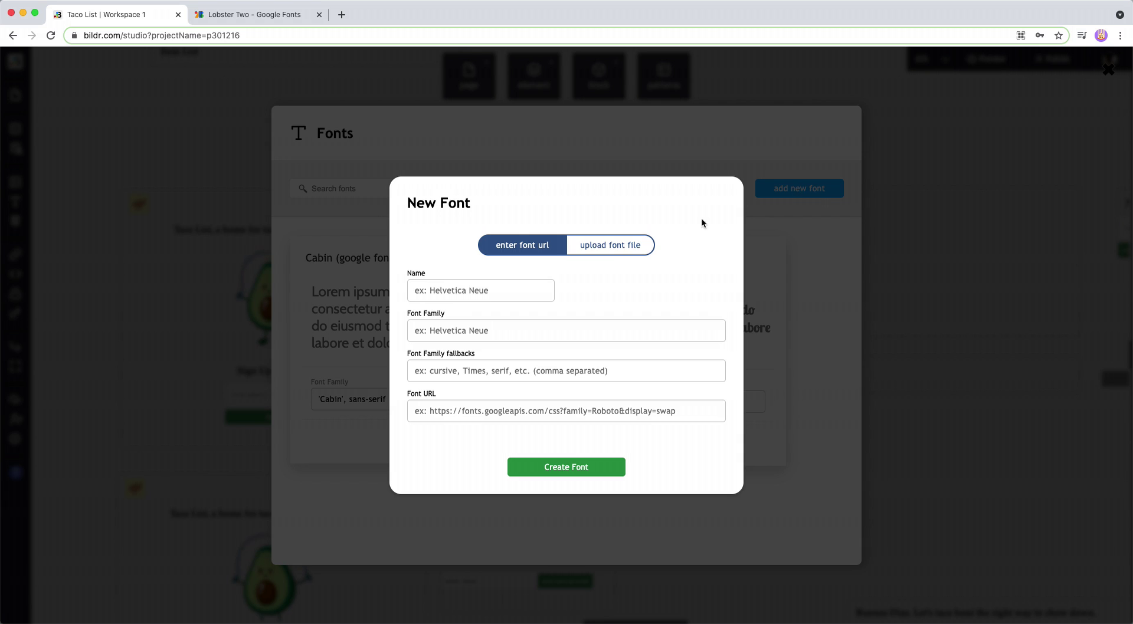
pyautogui.click(613, 253)
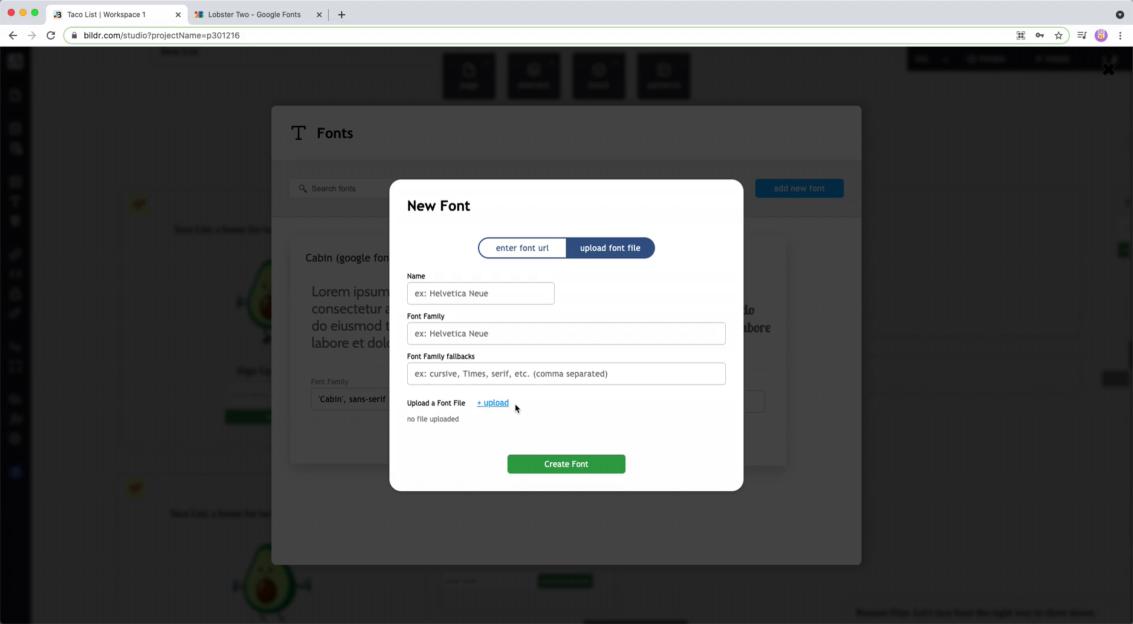
pyautogui.click(728, 134)
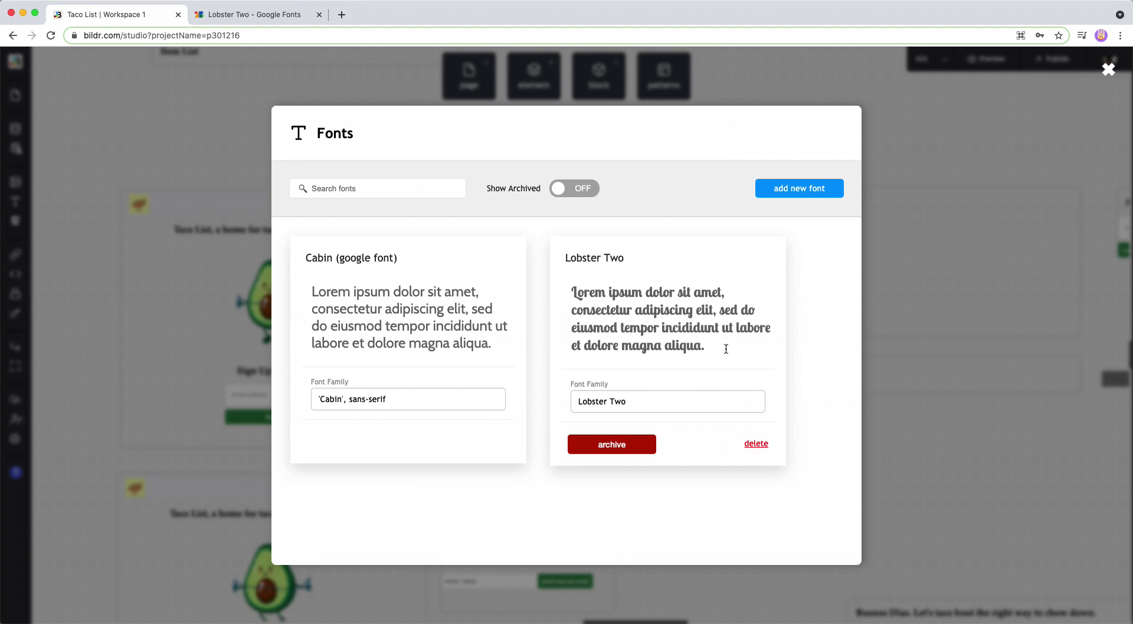
pyautogui.click(940, 140)
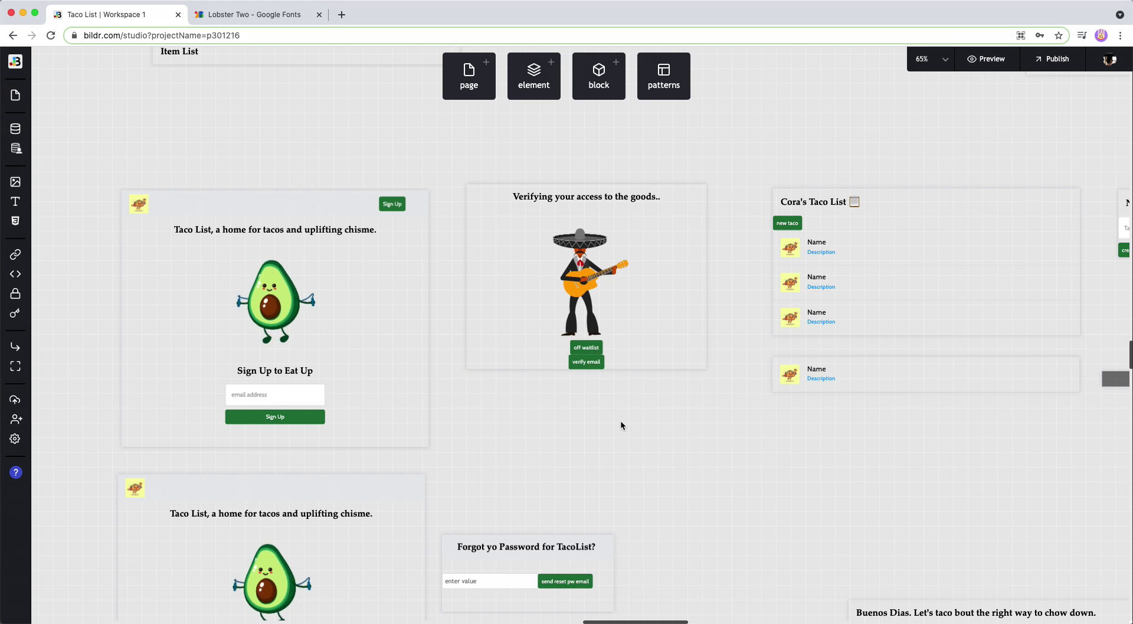
pyautogui.scroll(-1, 621, 420)
pyautogui.click(533, 180)
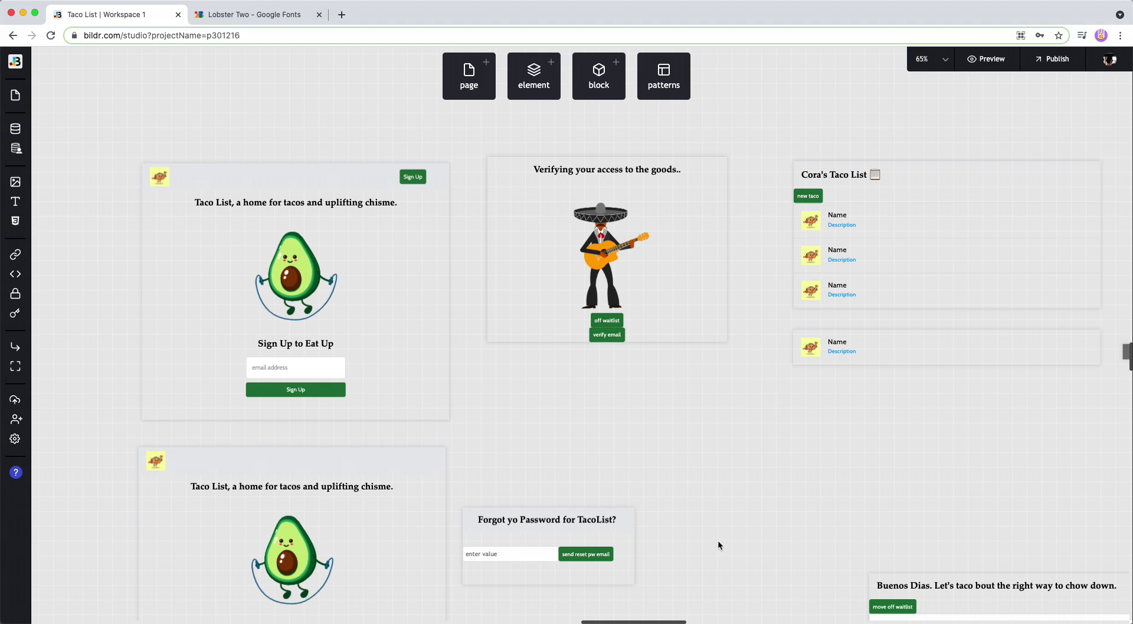
pyautogui.click(515, 531)
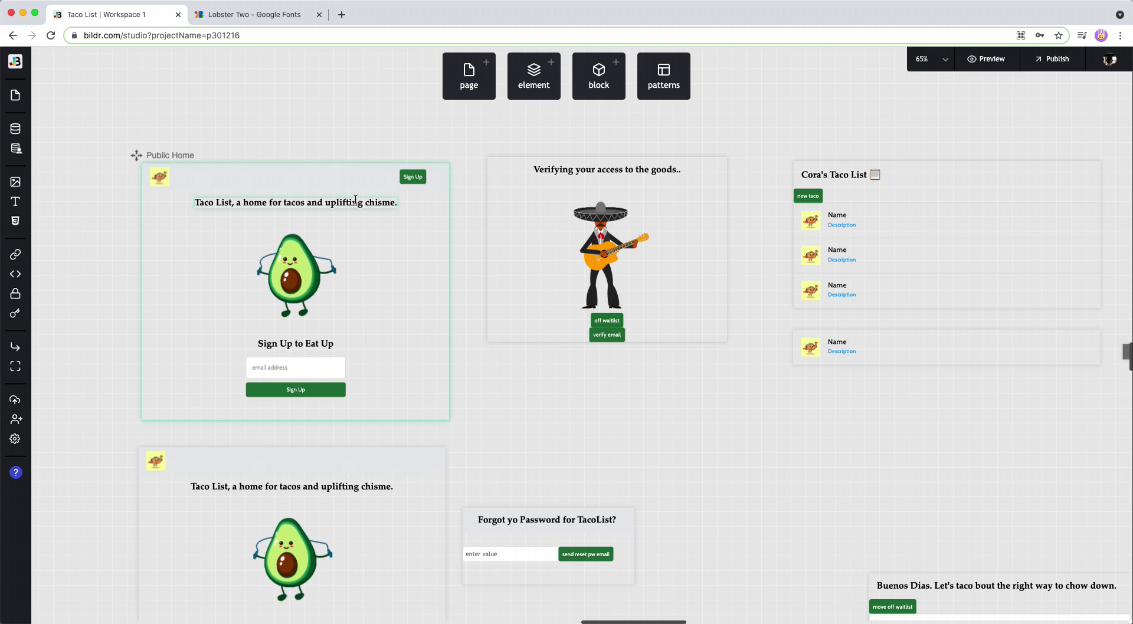
# Select the 'Verifying your access' heading on the Validate Bildr Token page.
pyautogui.click(575, 175)
pyautogui.click(583, 169)
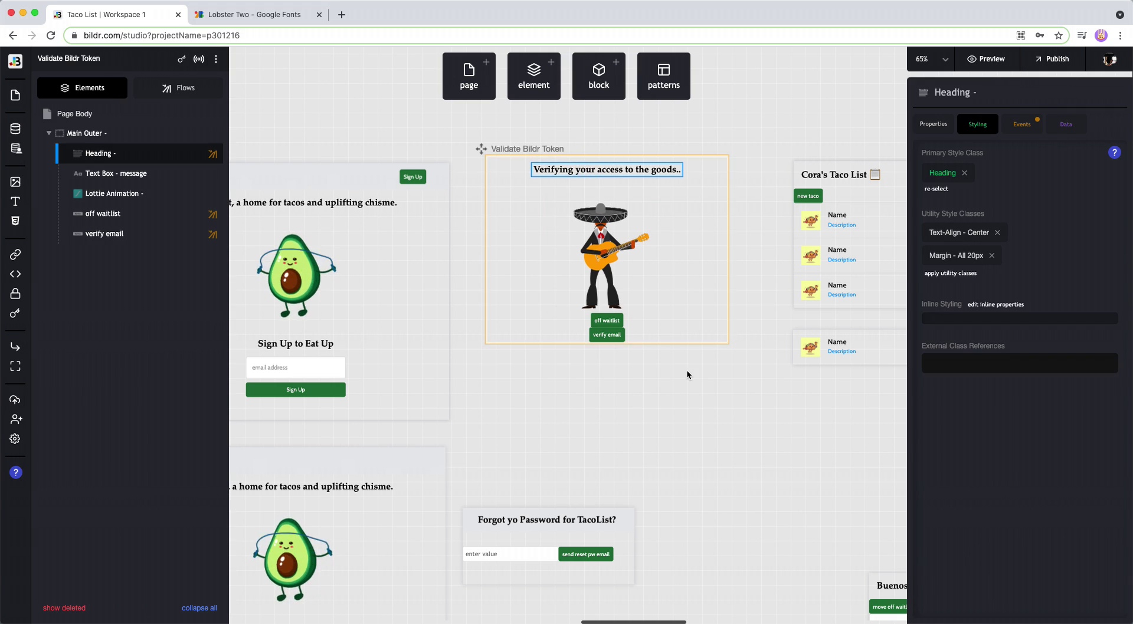
pyautogui.hscroll(4, 686, 369)
pyautogui.scroll(1, 686, 370)
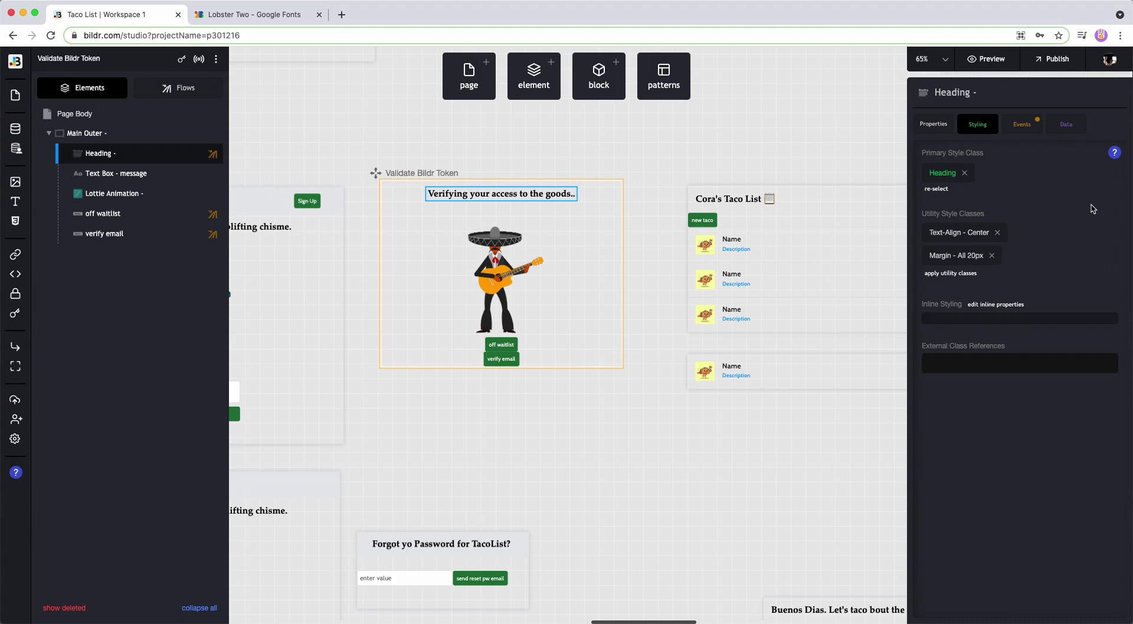
# Change the Heading class font-family from Palatino Linotype to Lobster Two.
pyautogui.click(942, 174)
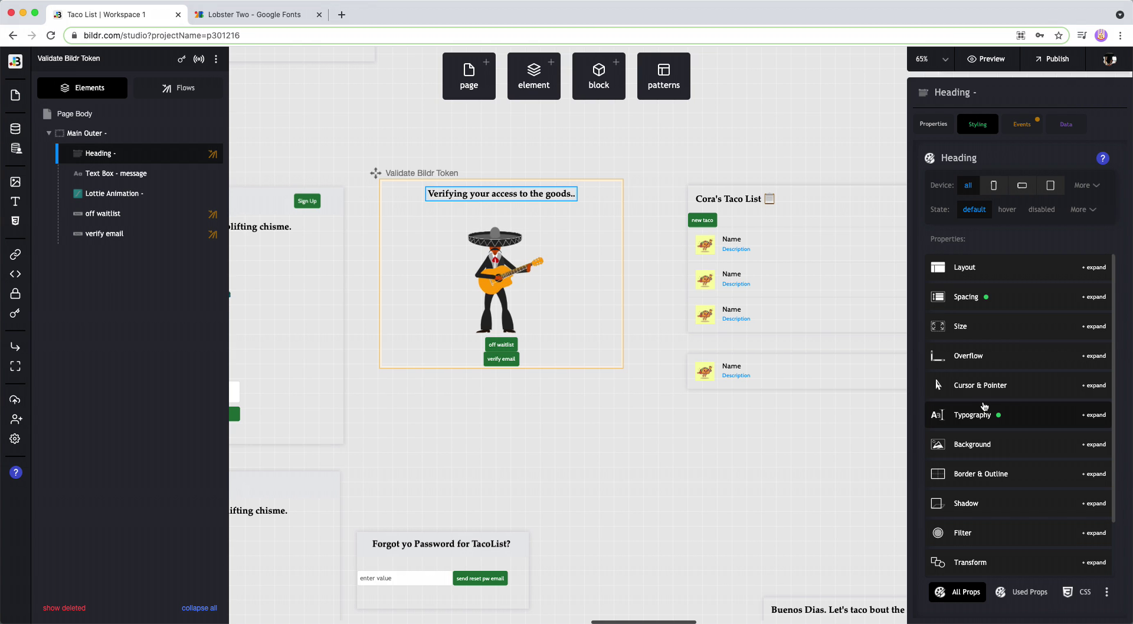
pyautogui.click(972, 415)
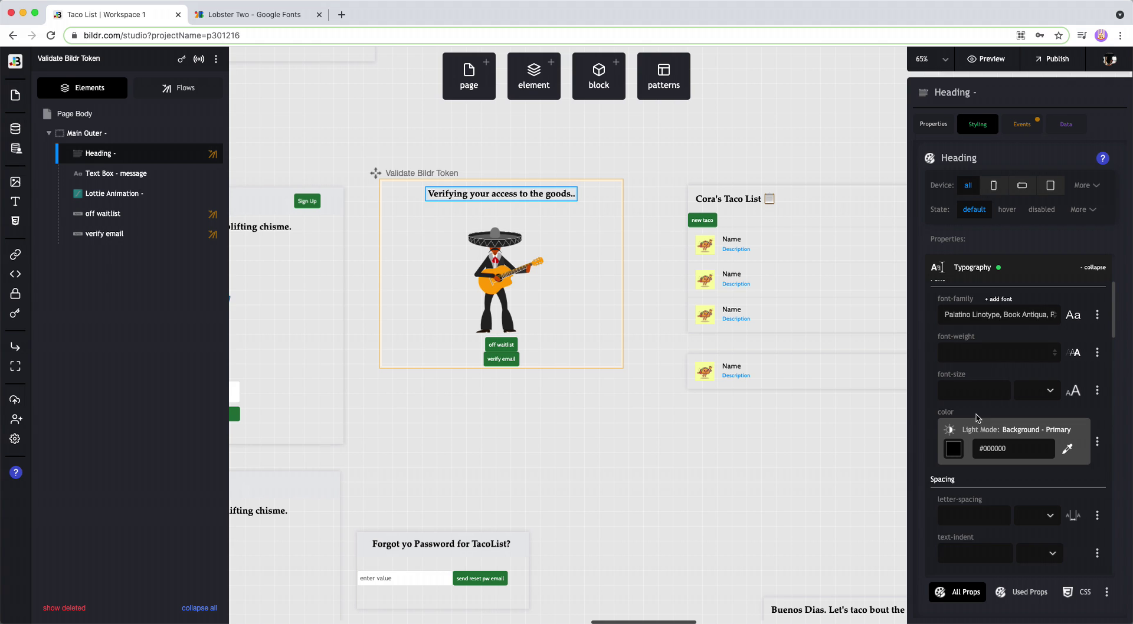
pyautogui.click(971, 317)
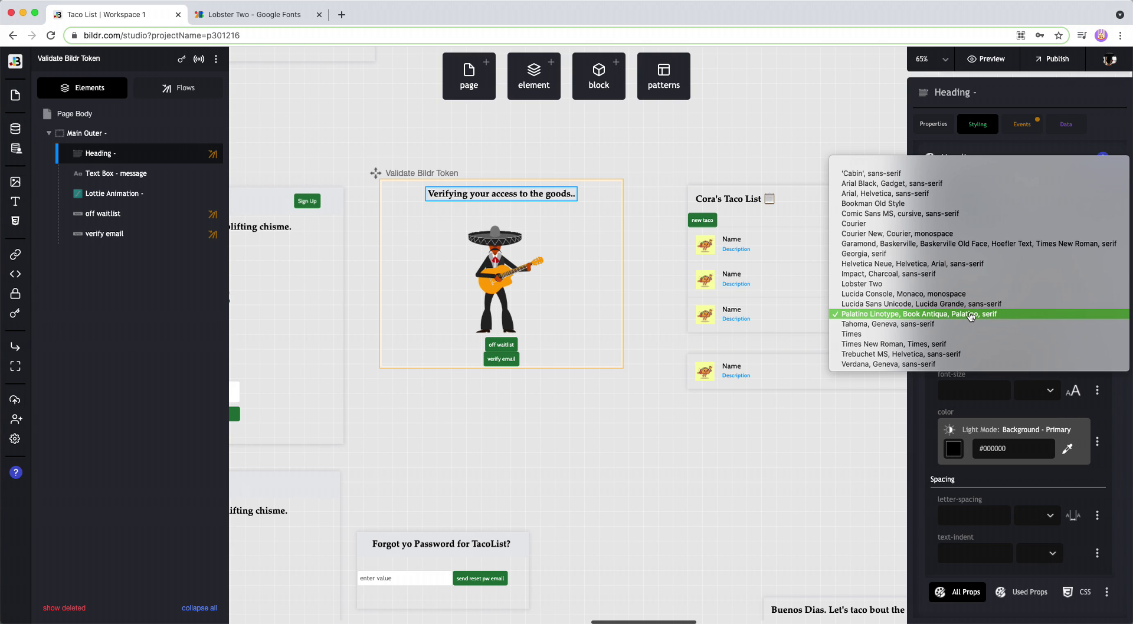
pyautogui.click(969, 286)
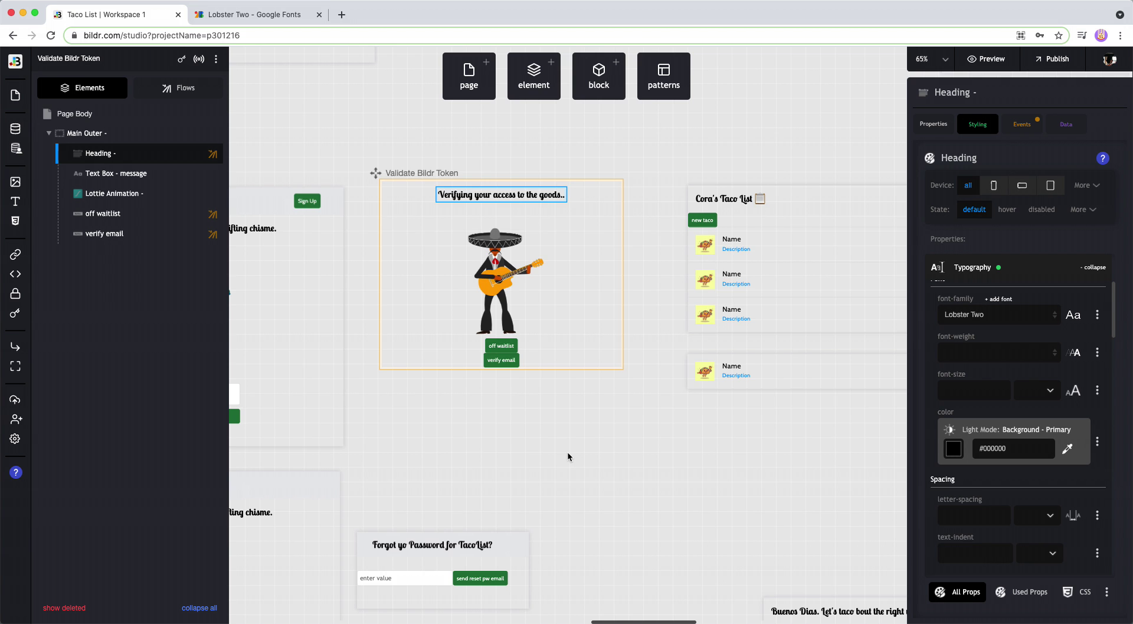
pyautogui.hscroll(-5, 568, 457)
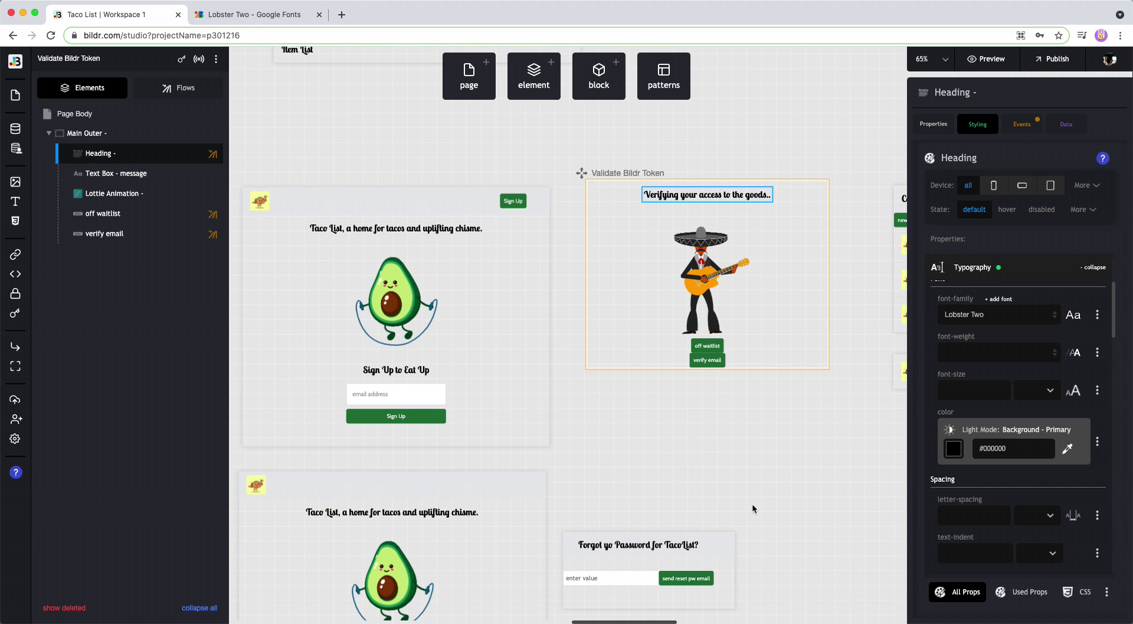
pyautogui.scroll(-3, 752, 506)
pyautogui.hscroll(5, 752, 504)
pyautogui.scroll(3, 752, 504)
pyautogui.hscroll(3, 752, 503)
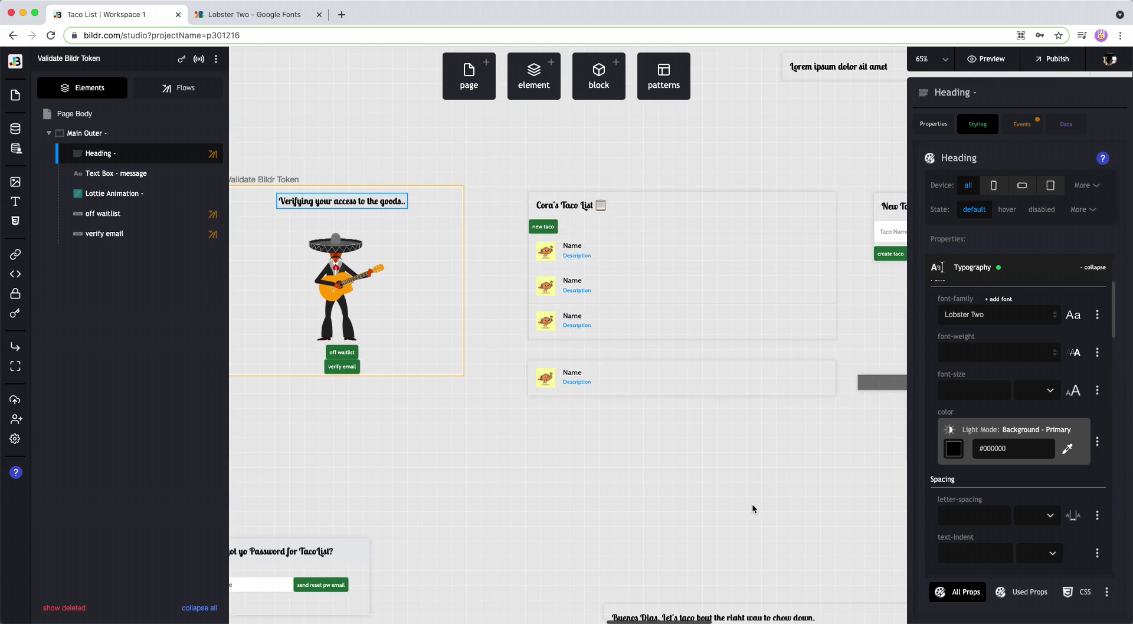
pyautogui.scroll(-3, 751, 504)
pyautogui.scroll(-3, 752, 503)
pyautogui.scroll(5, 752, 504)
pyautogui.hscroll(-7, 751, 504)
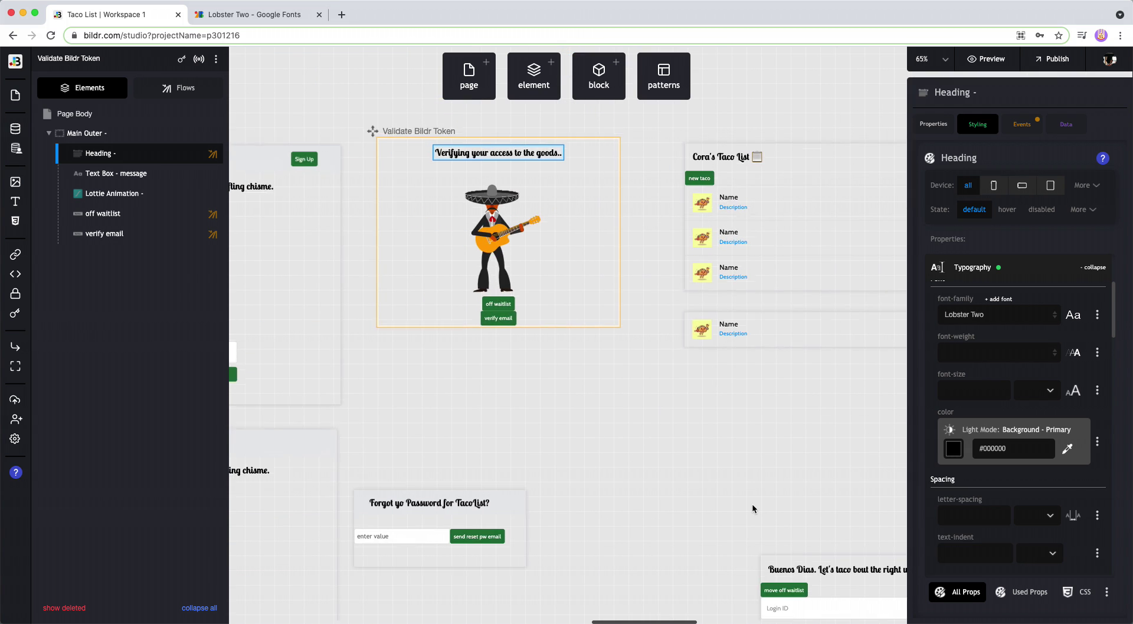
pyautogui.scroll(1, 752, 504)
pyautogui.hscroll(-1, 752, 504)
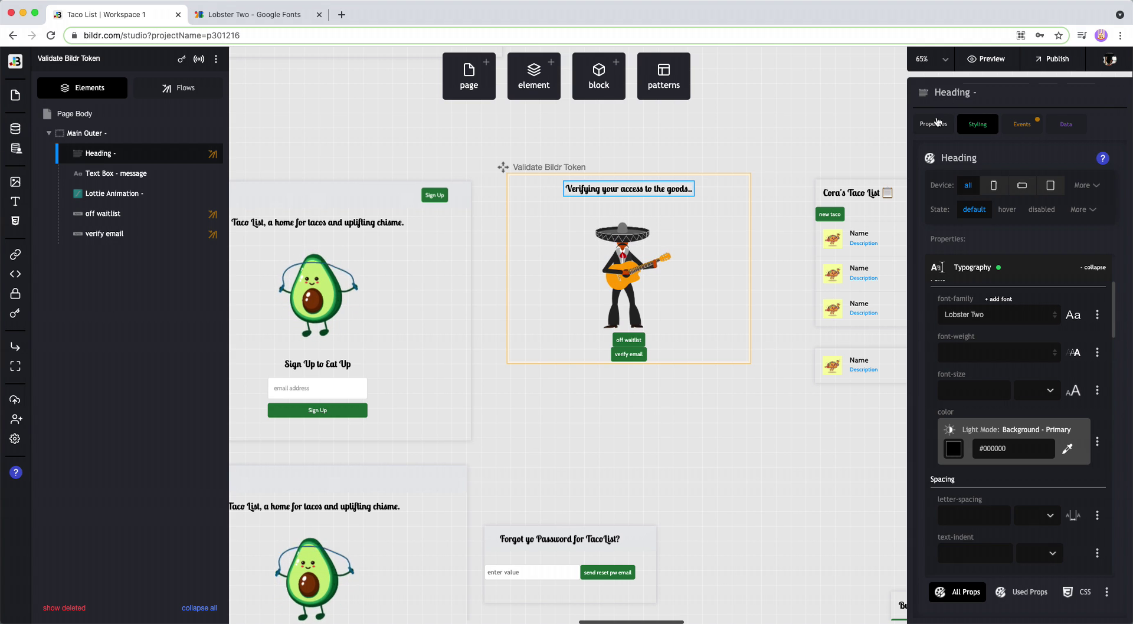
# Revert the Heading class font-family to Verdana, Geneva, sans-serif and open the utility class list.
pyautogui.click(983, 123)
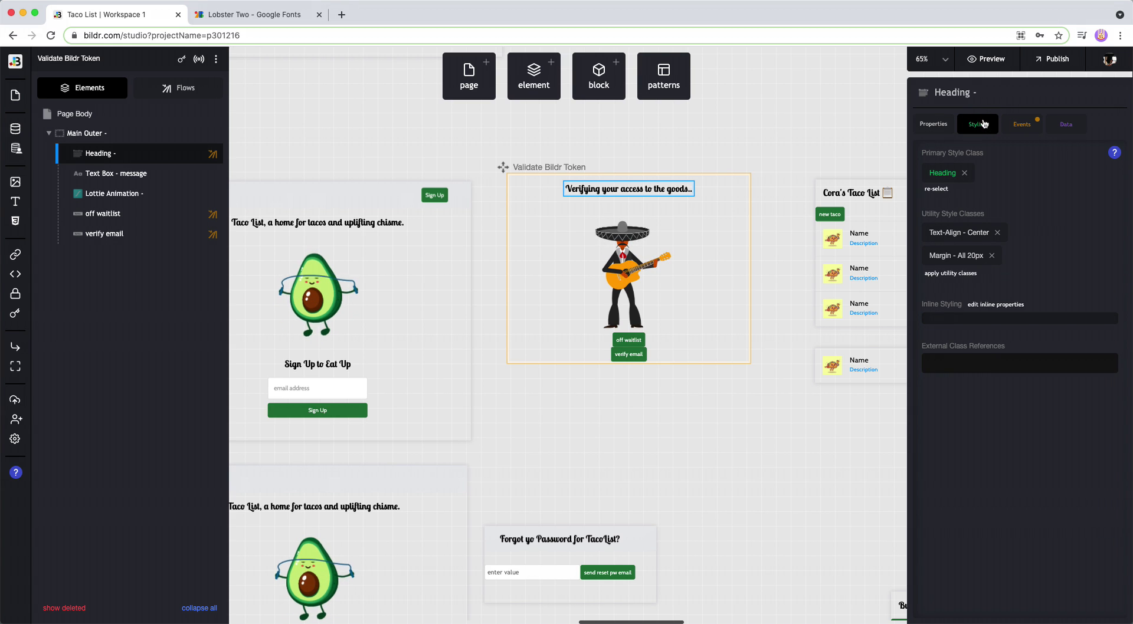
pyautogui.click(942, 174)
pyautogui.click(993, 413)
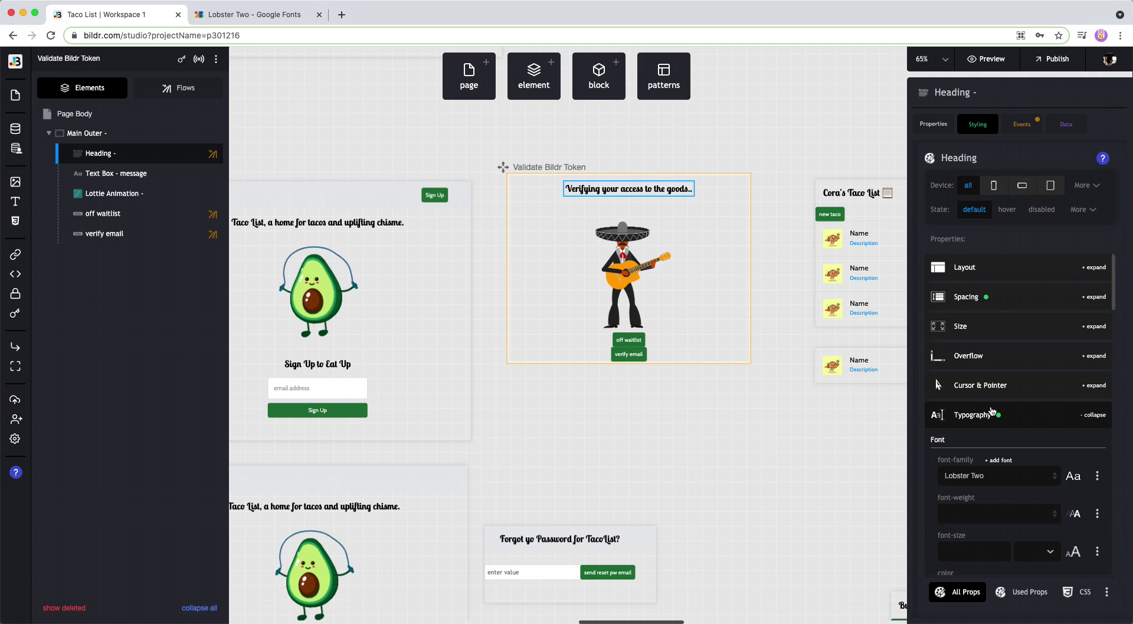
pyautogui.click(991, 478)
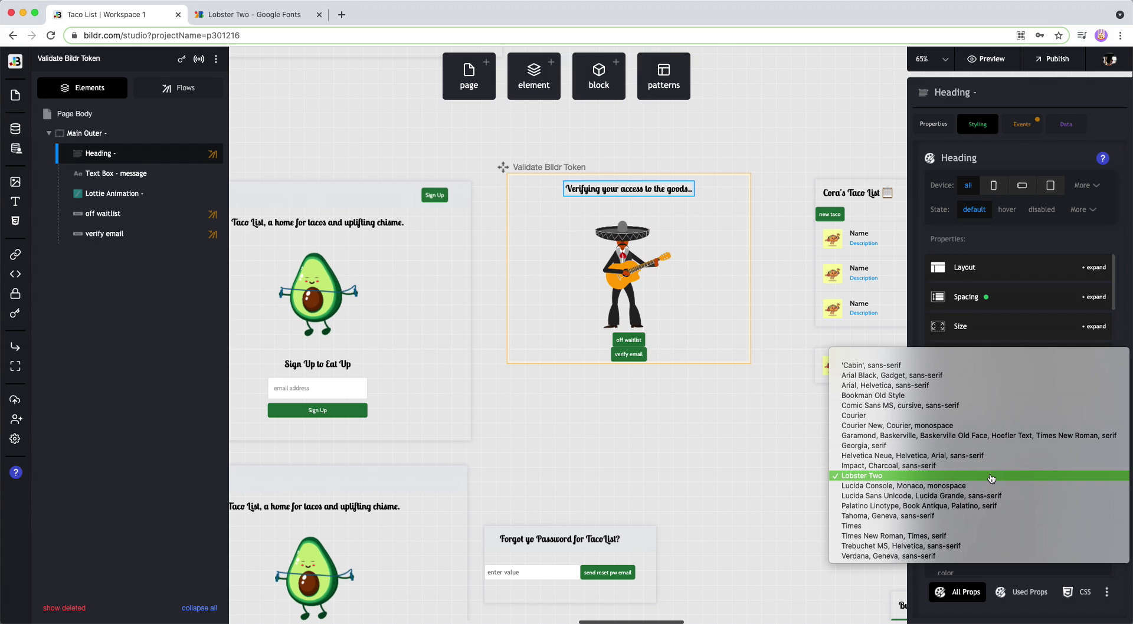
pyautogui.click(968, 556)
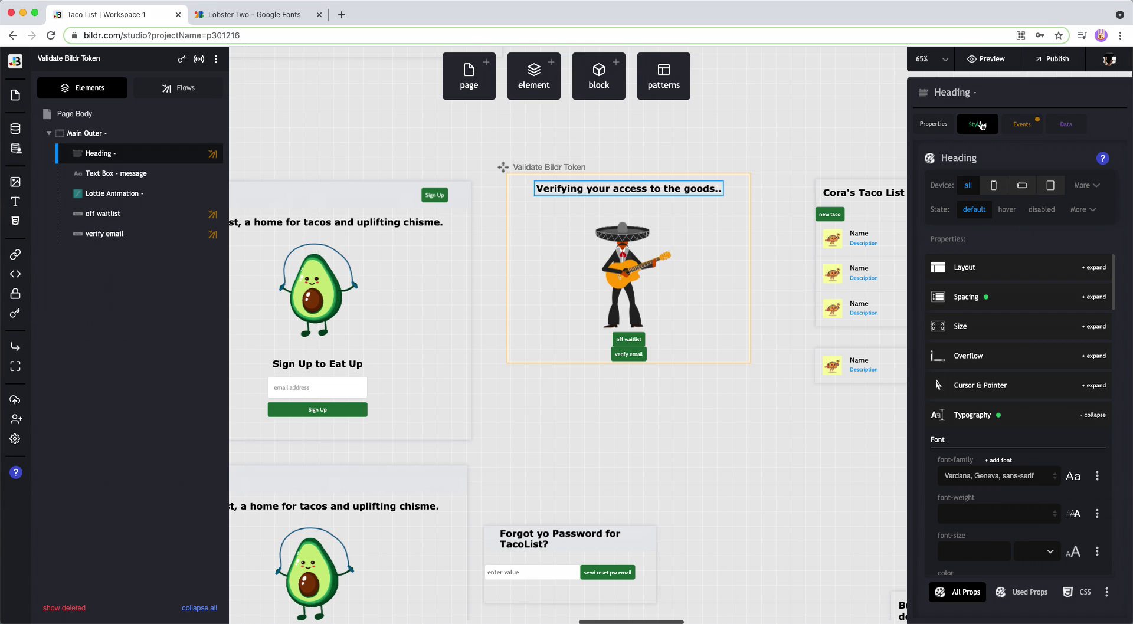
pyautogui.click(981, 125)
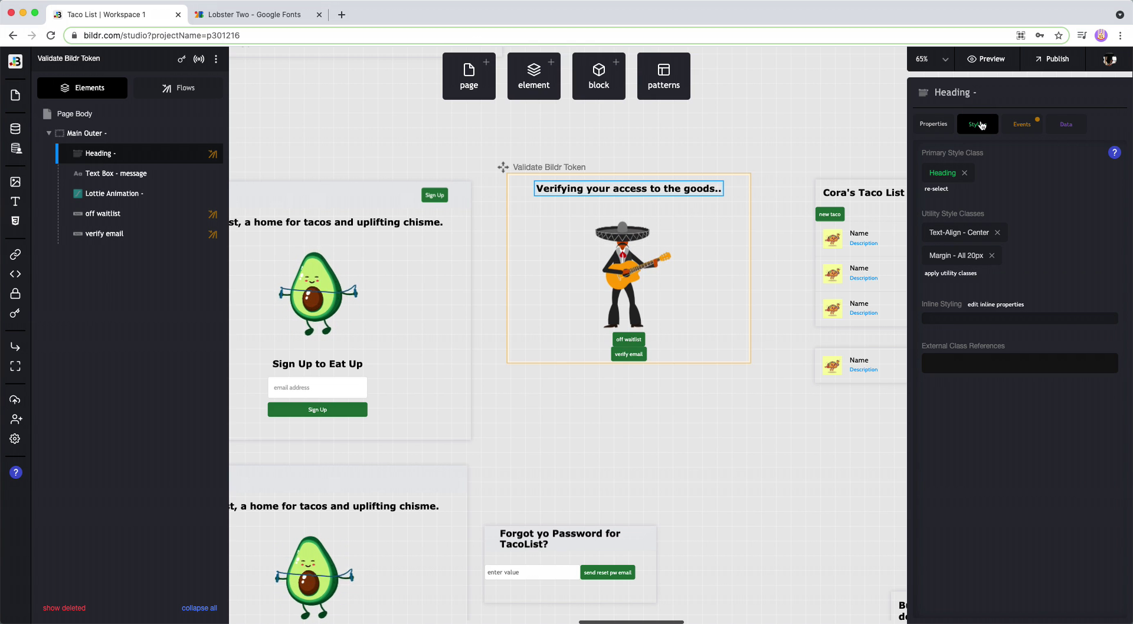
pyautogui.click(951, 275)
# Create a 'Lobster Two Font' utility style class and apply it to the heading.
pyautogui.click(971, 452)
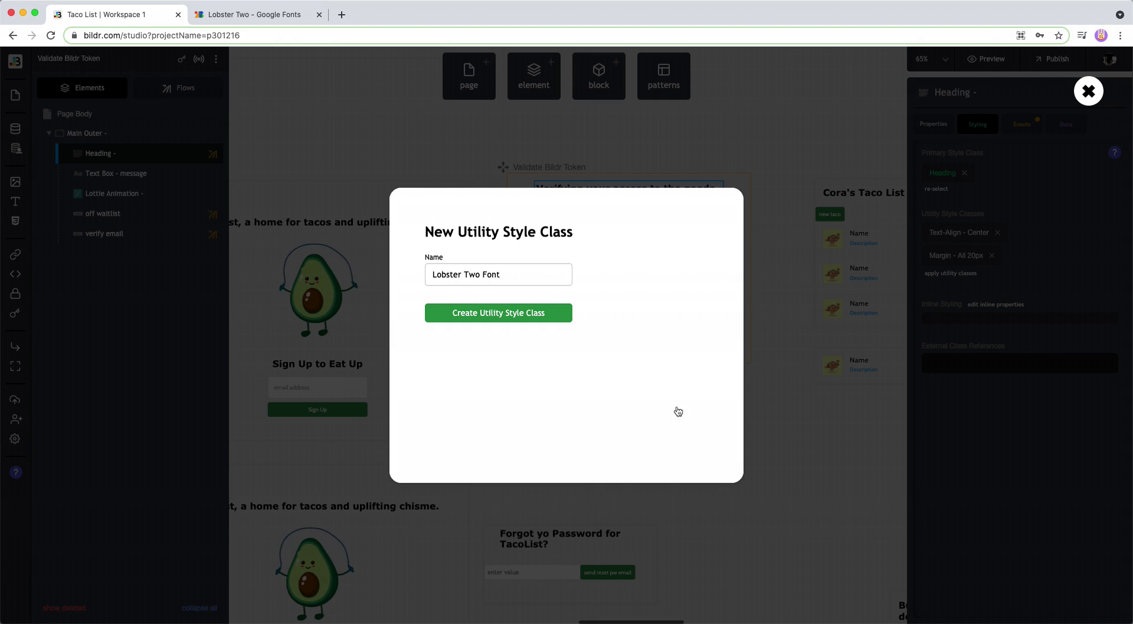
pyautogui.click(517, 322)
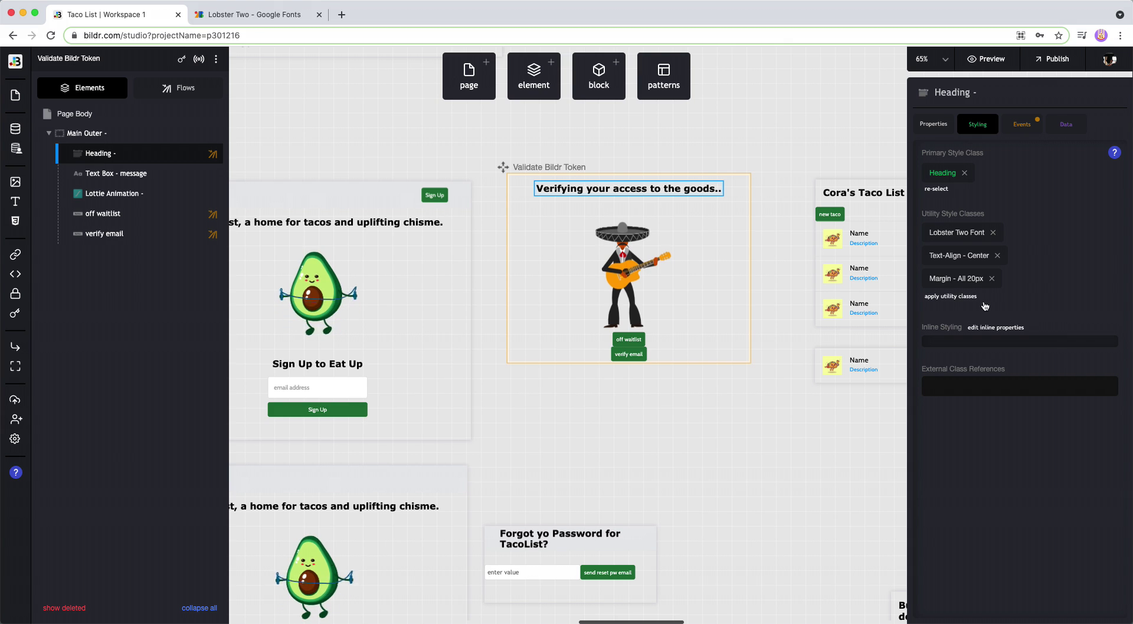
# Set the Lobster Two Font utility class's font-family to Lobster Two.
pyautogui.click(967, 239)
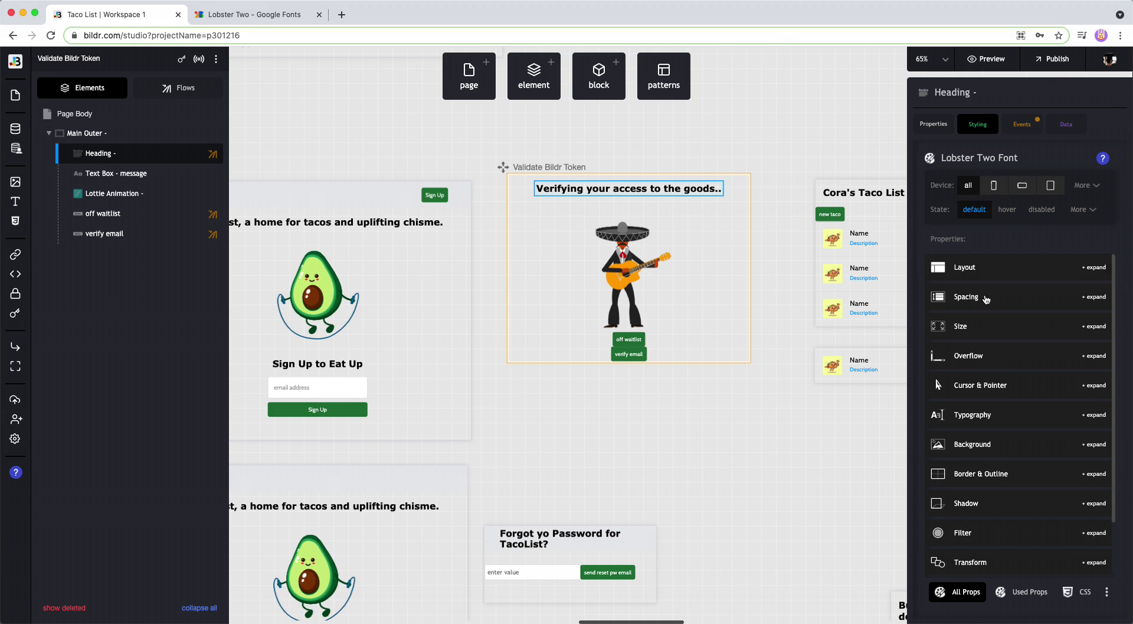
pyautogui.click(999, 415)
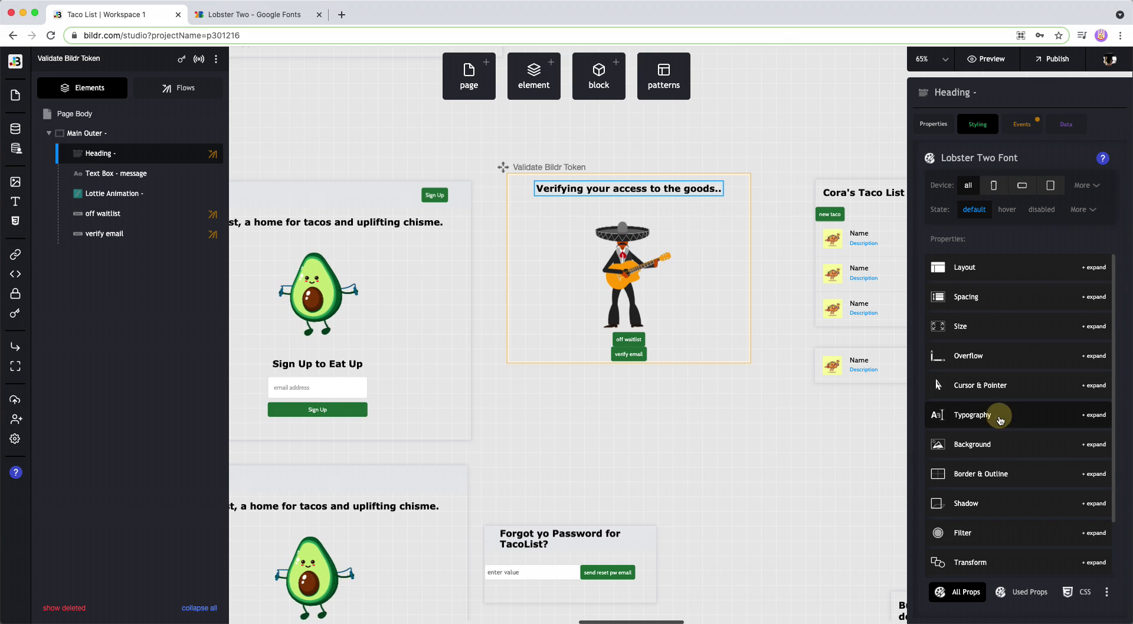
pyautogui.scroll(-1, 1001, 420)
pyautogui.click(979, 424)
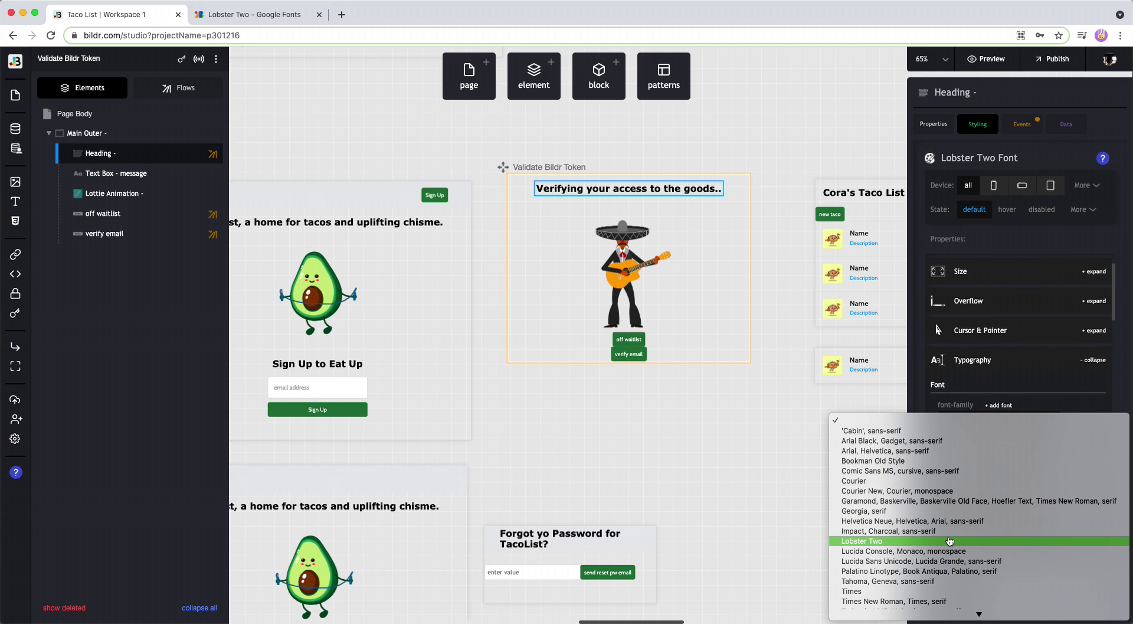
pyautogui.click(944, 541)
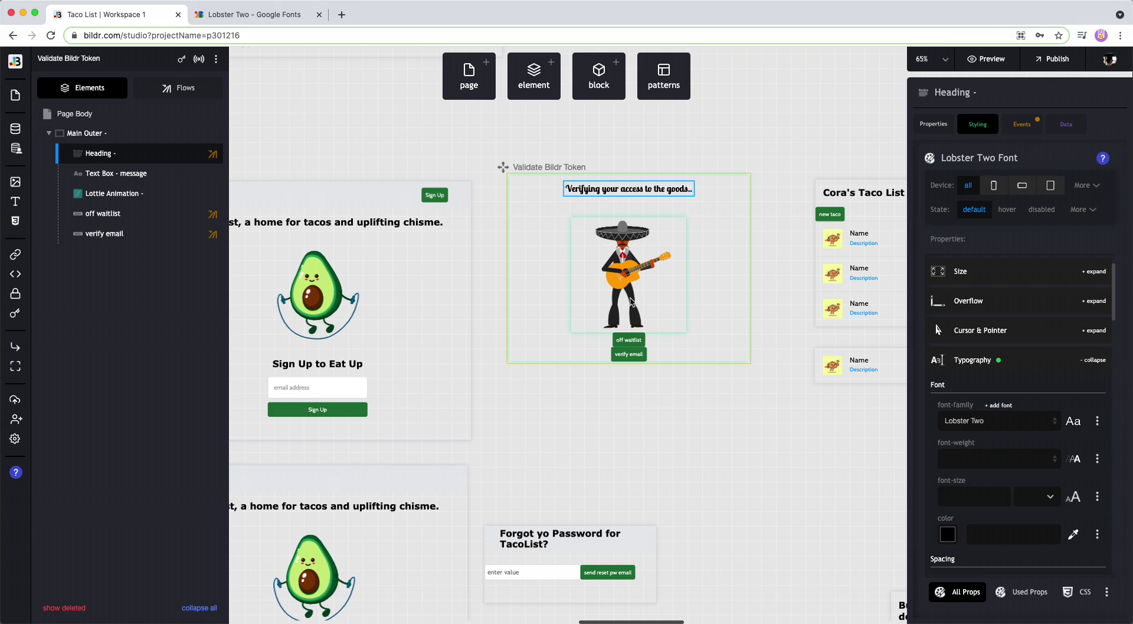
pyautogui.scroll(1, 721, 321)
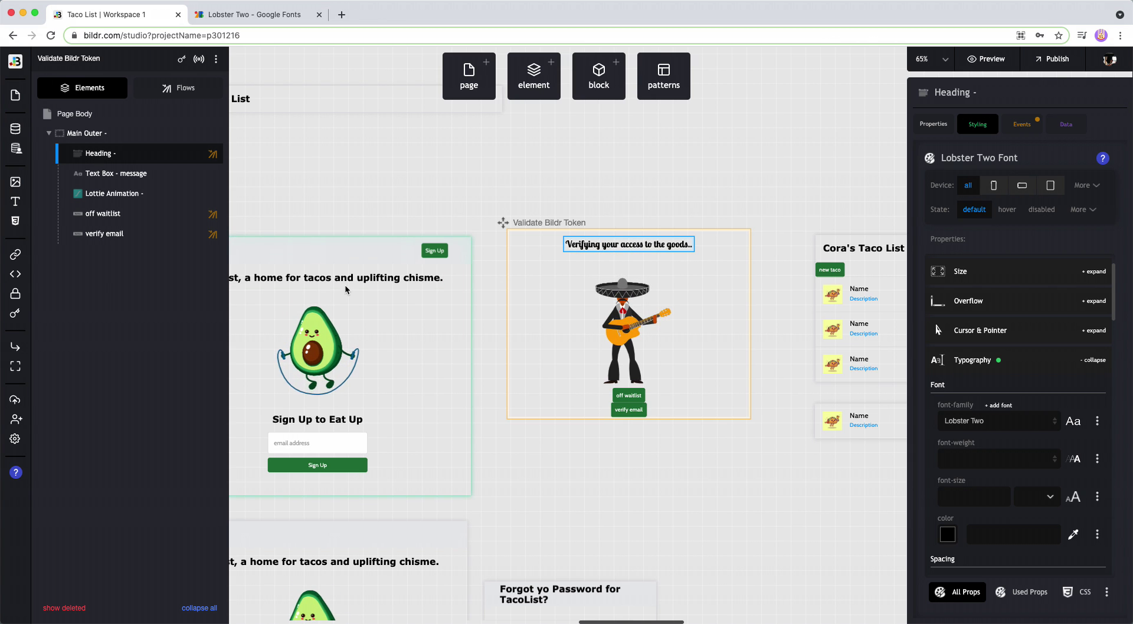
# Apply the Lobster Two Font class, found by searching 'lob', to the 'Cora's Taco List' heading.
pyautogui.hscroll(5, 702, 430)
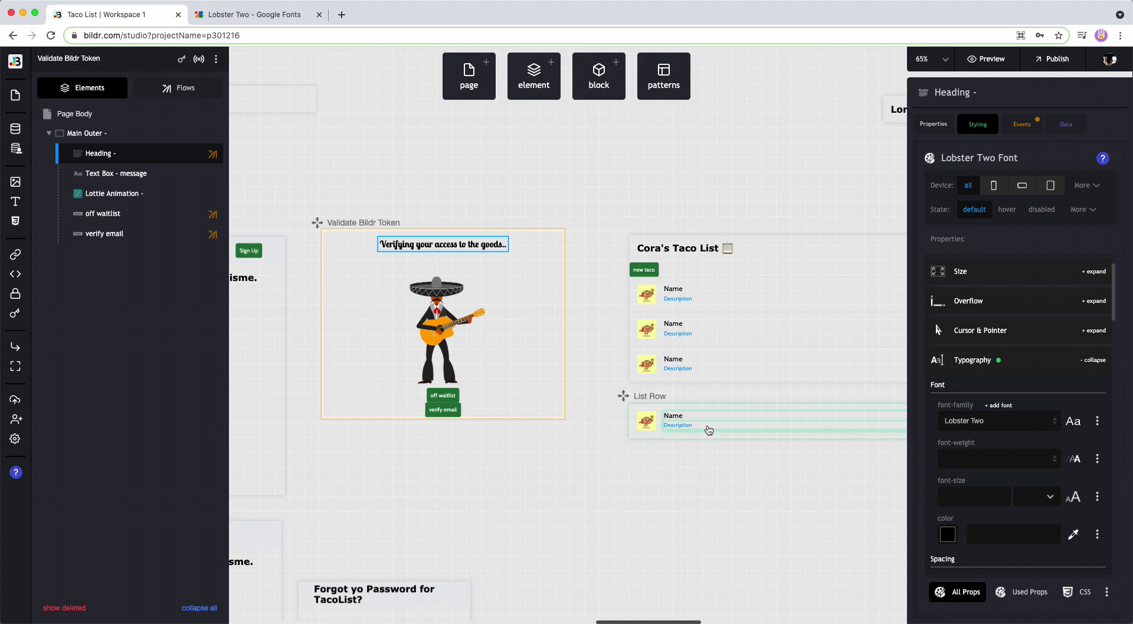
pyautogui.click(601, 248)
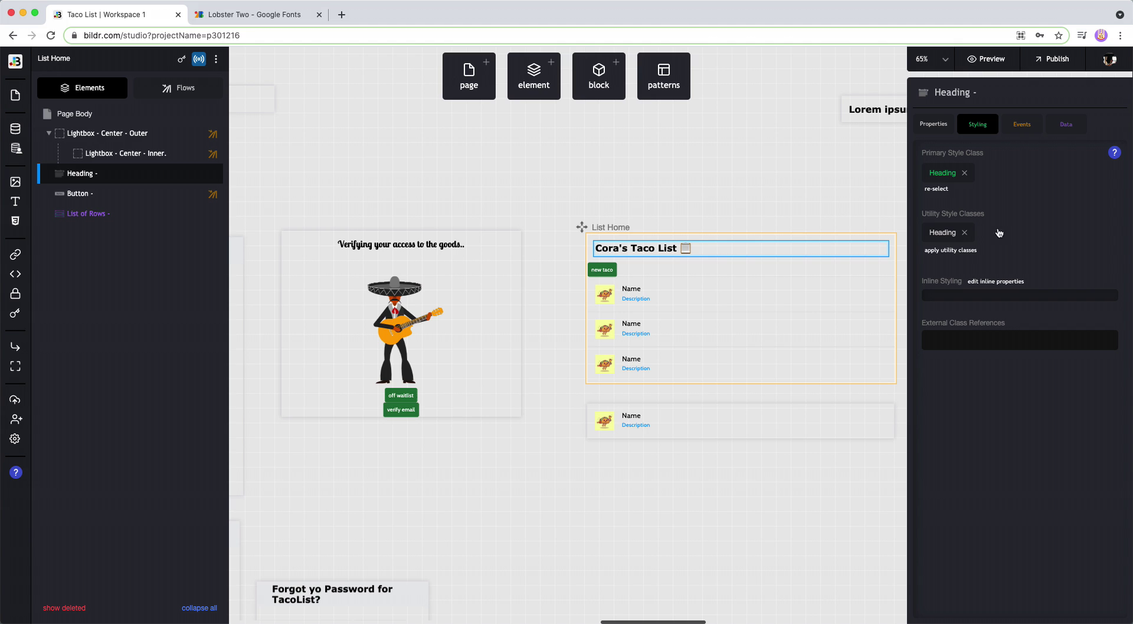
pyautogui.click(947, 251)
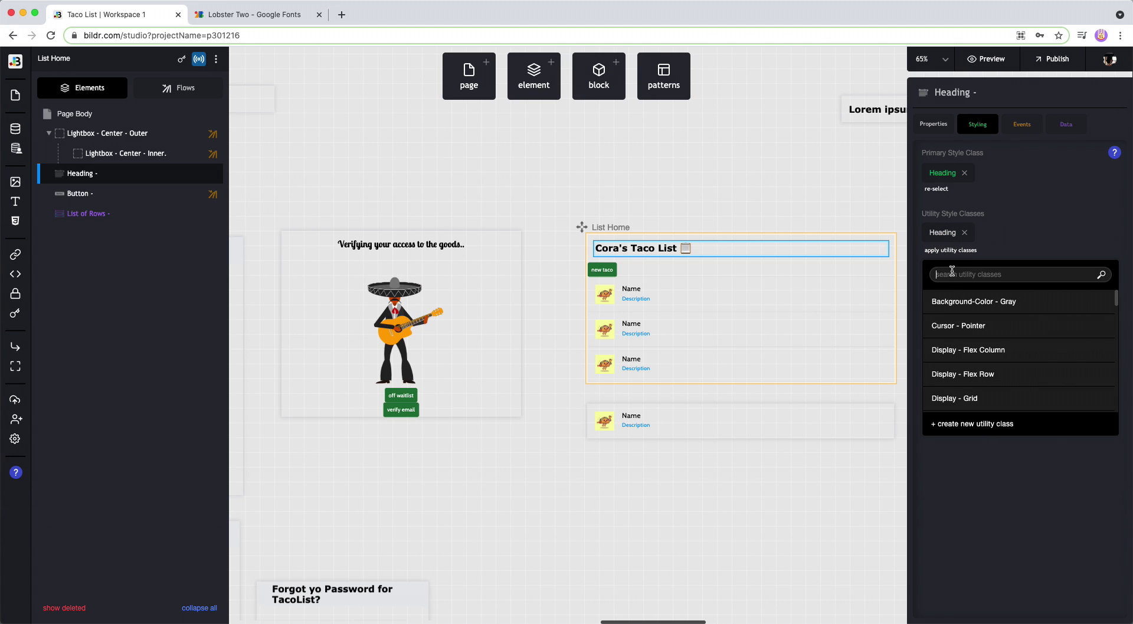
pyautogui.write('lob')
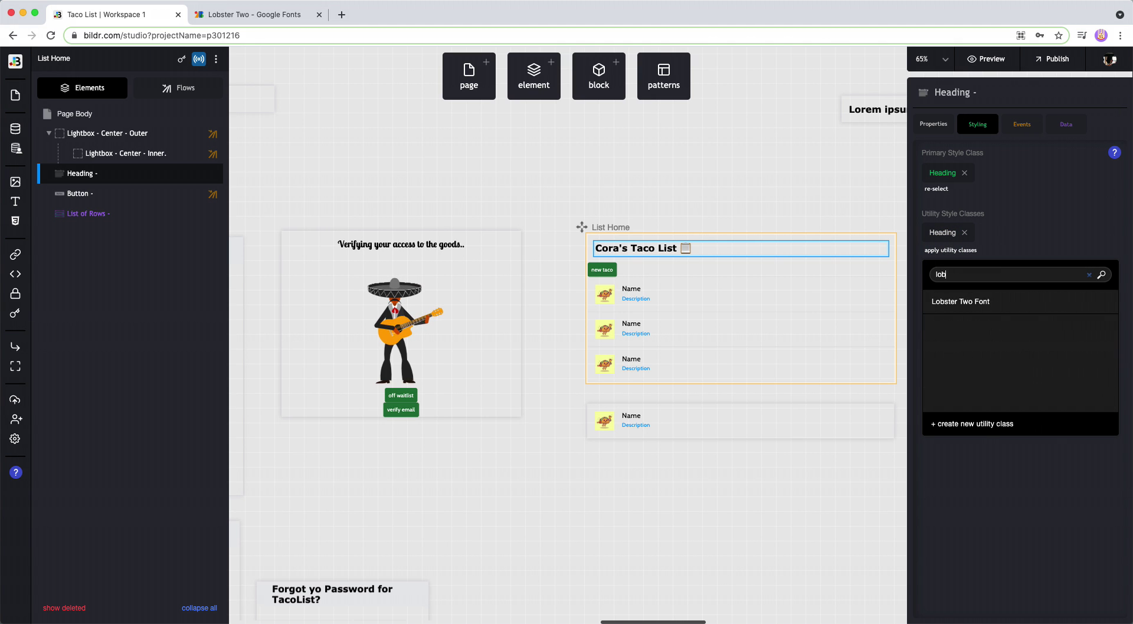
pyautogui.click(950, 301)
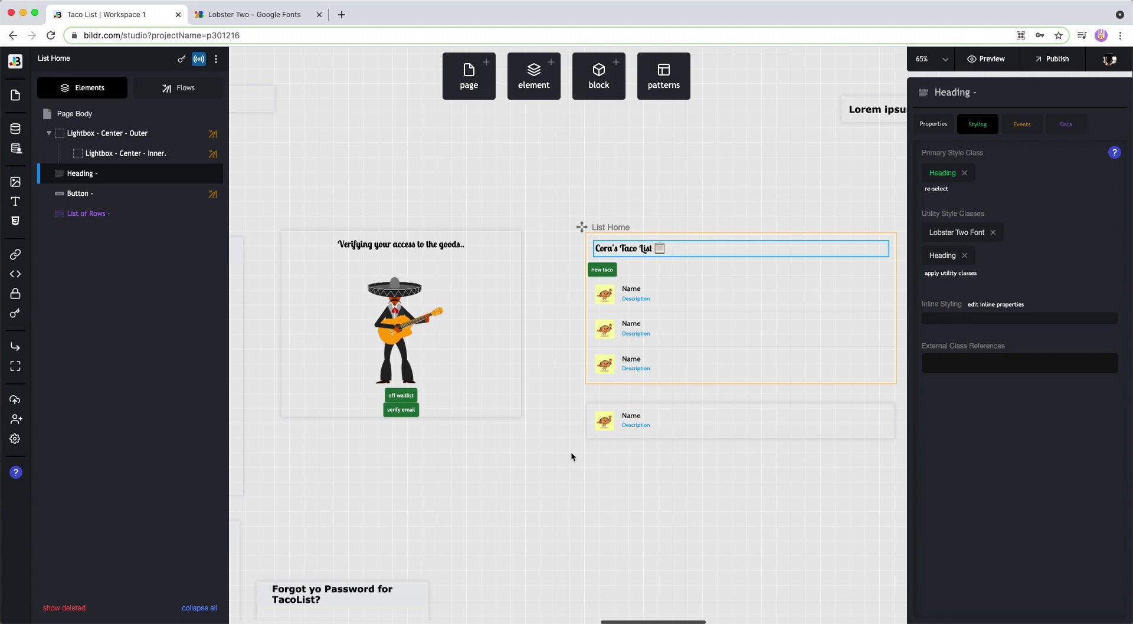
pyautogui.hscroll(-2, 570, 453)
pyautogui.hscroll(-6, 568, 456)
pyautogui.scroll(-3, 569, 456)
pyautogui.hscroll(4, 568, 456)
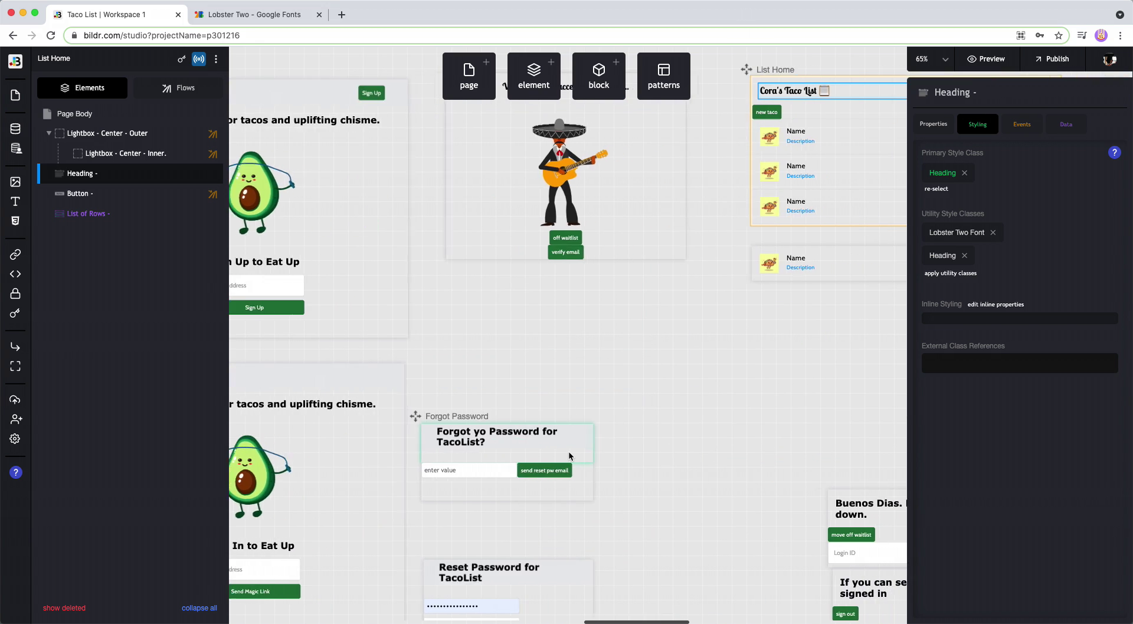
pyautogui.scroll(3, 568, 456)
pyautogui.hscroll(-2, 569, 457)
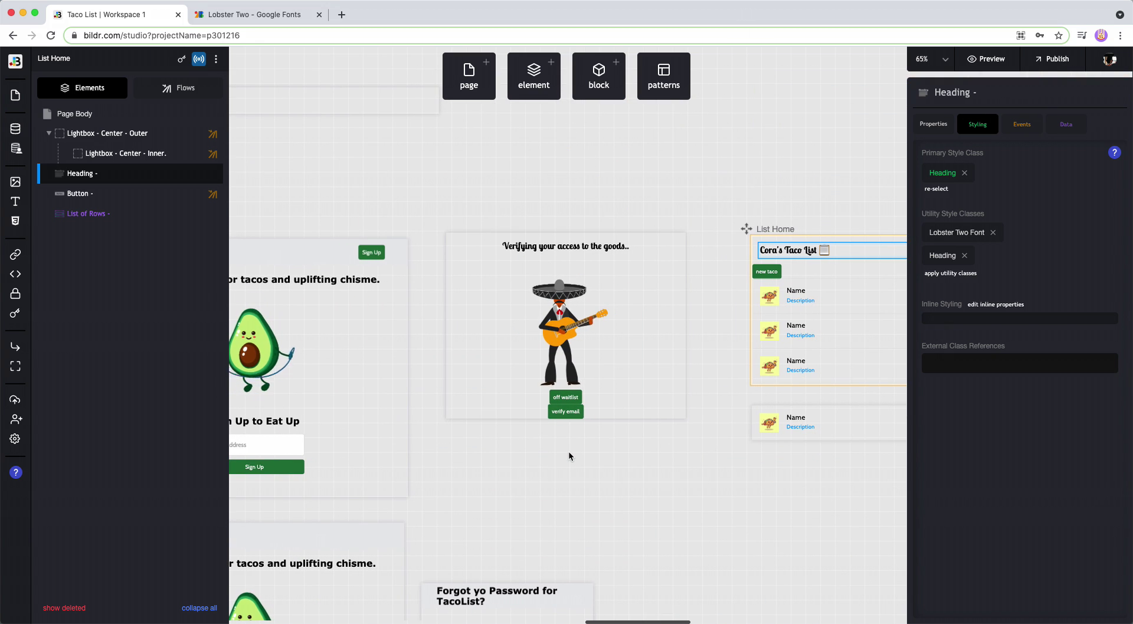